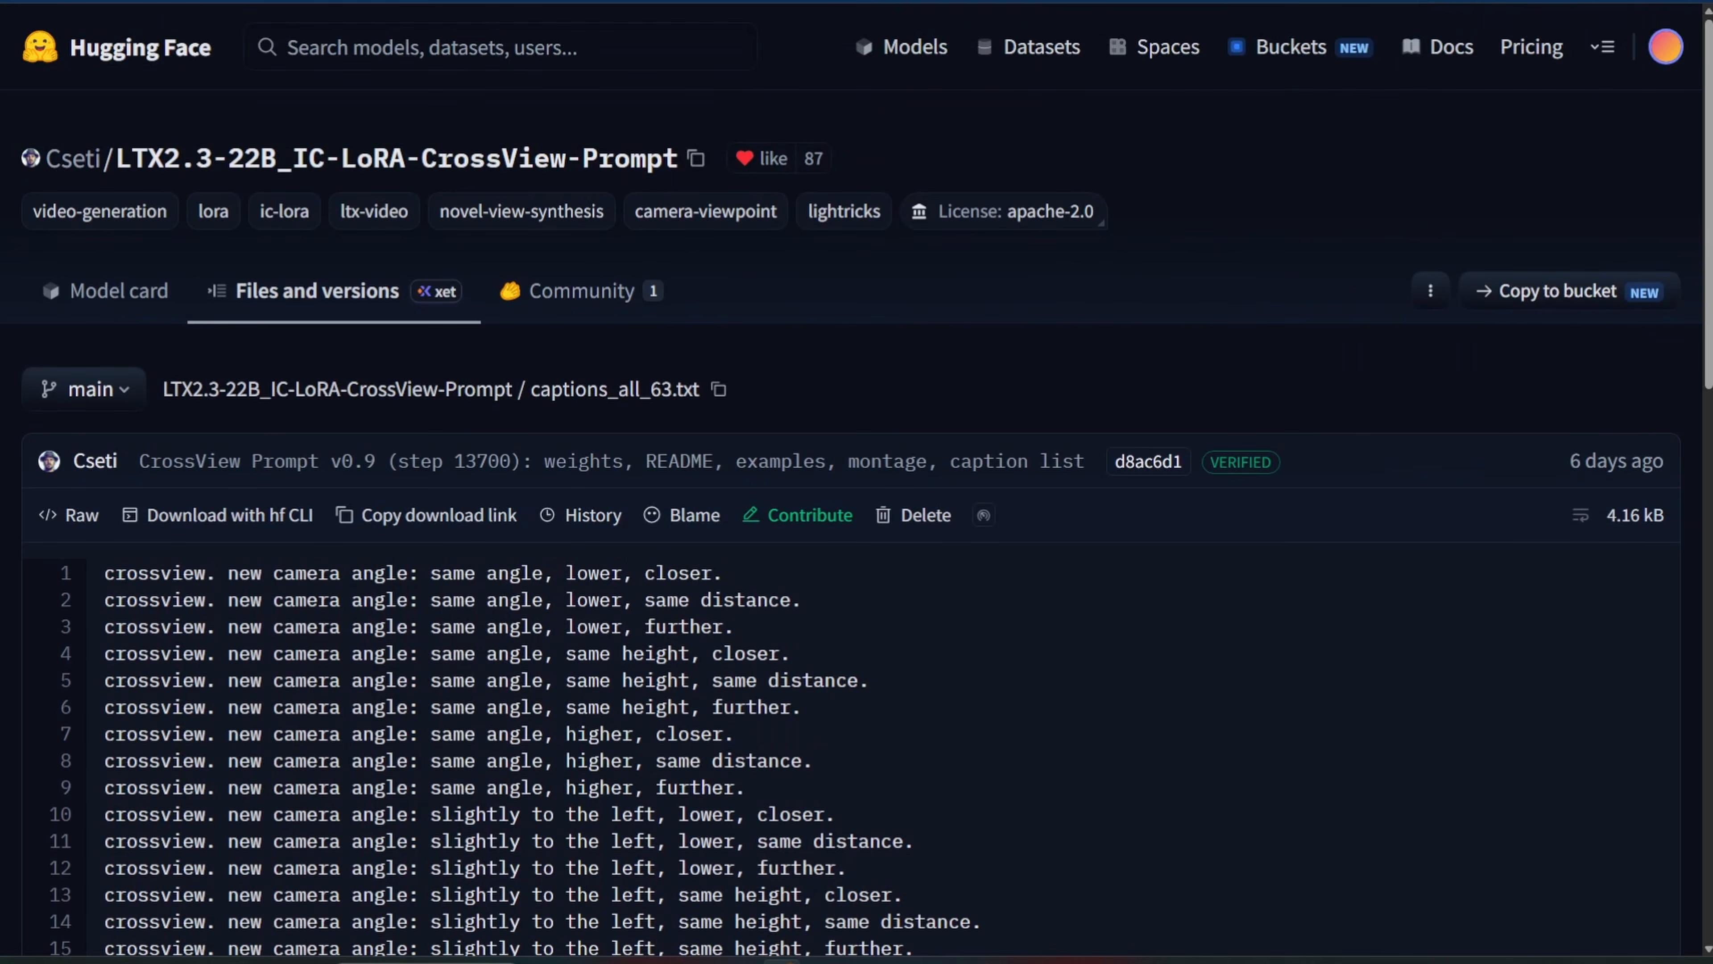
Read through the CrossView camera-angle captions in captions_all_63.txt
{"action": "scroll", "coordinate": [856, 482], "scroll_direction": "down", "scroll_amount": 3}
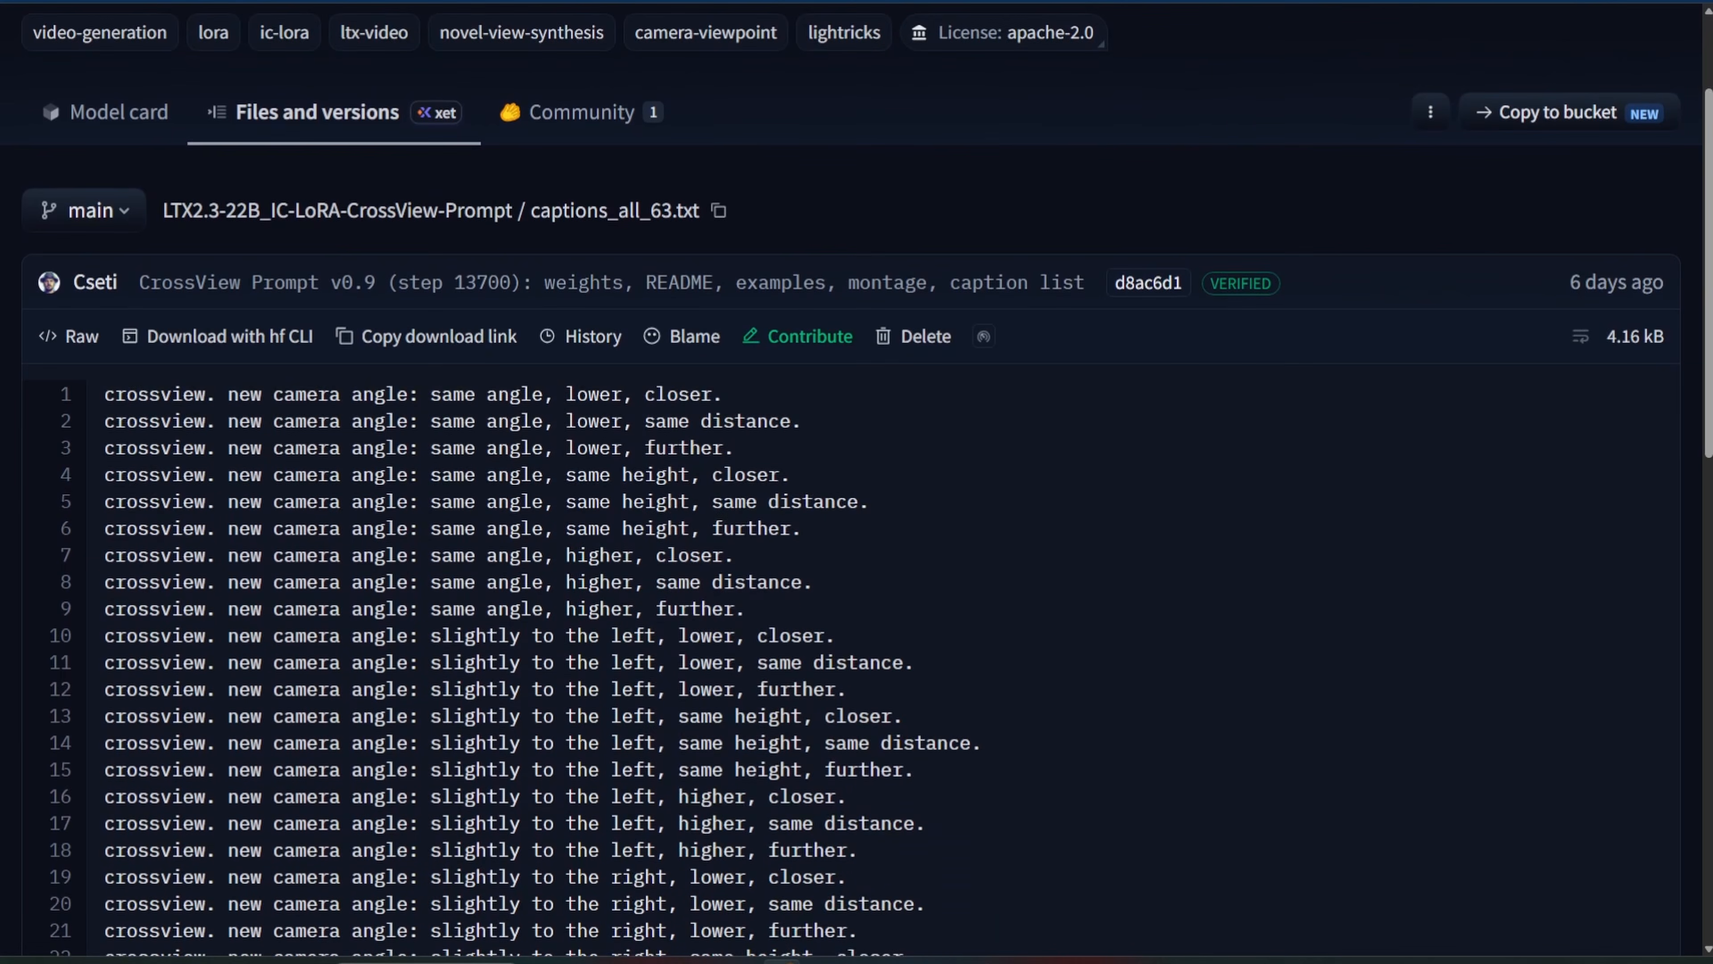
{"action": "scroll", "coordinate": [857, 482], "scroll_direction": "down", "scroll_amount": 4}
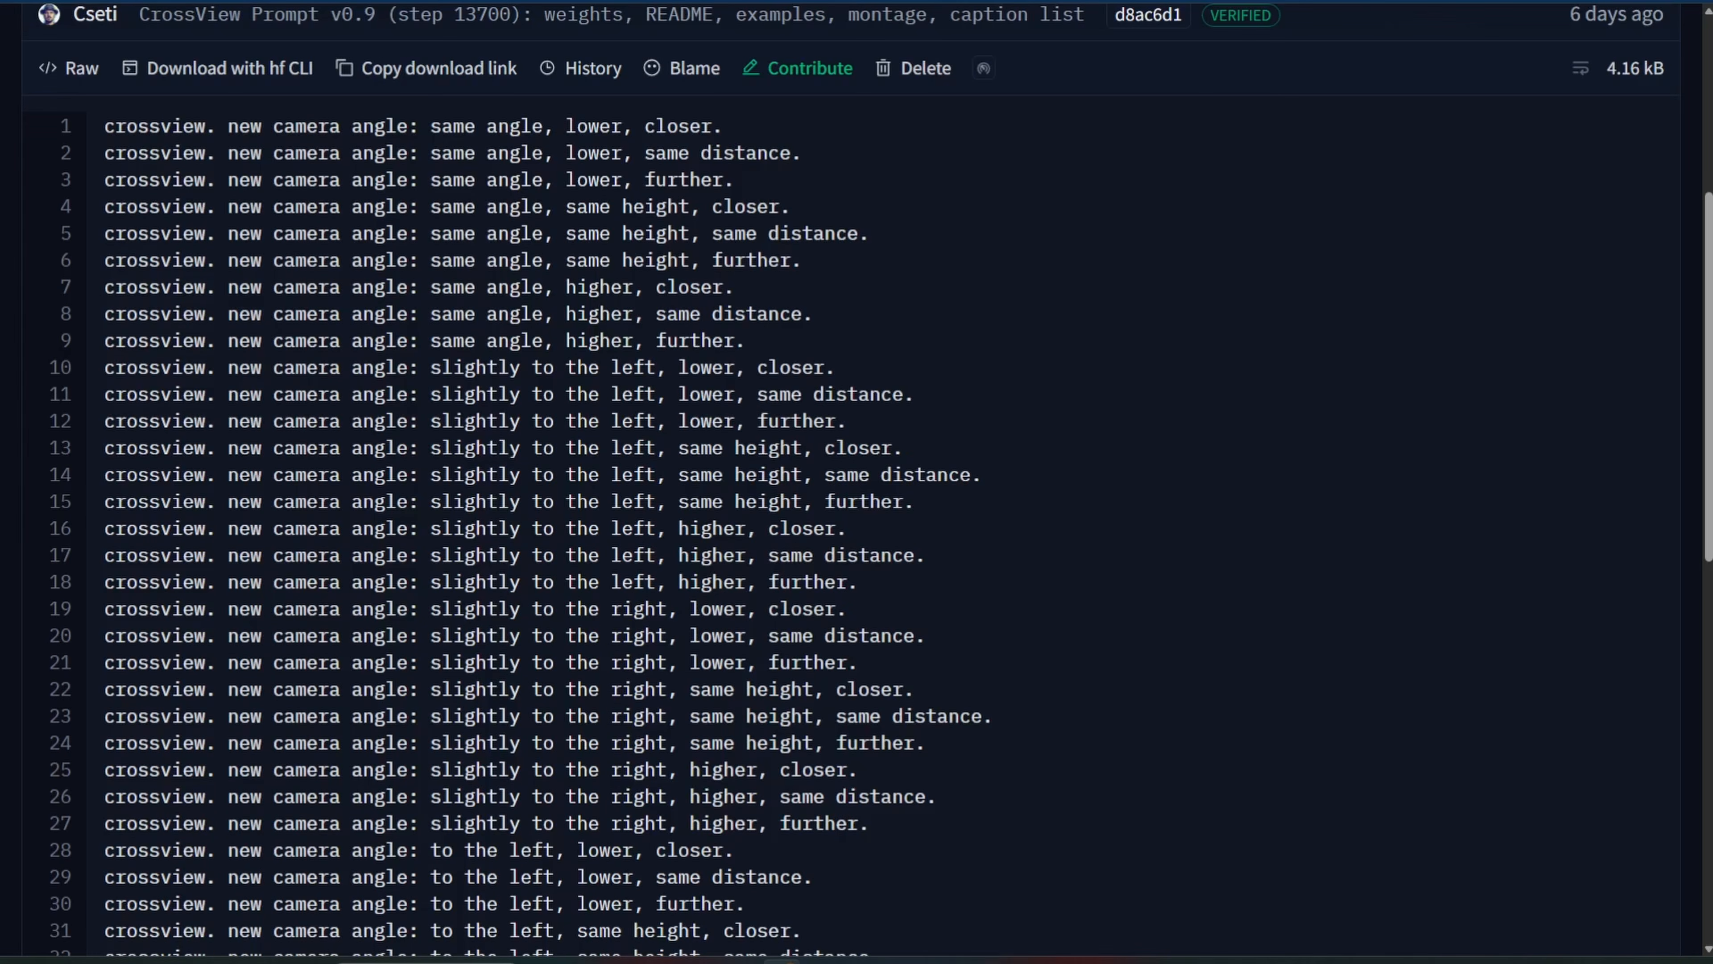
{"action": "scroll", "coordinate": [857, 482], "scroll_direction": "down", "scroll_amount": 4}
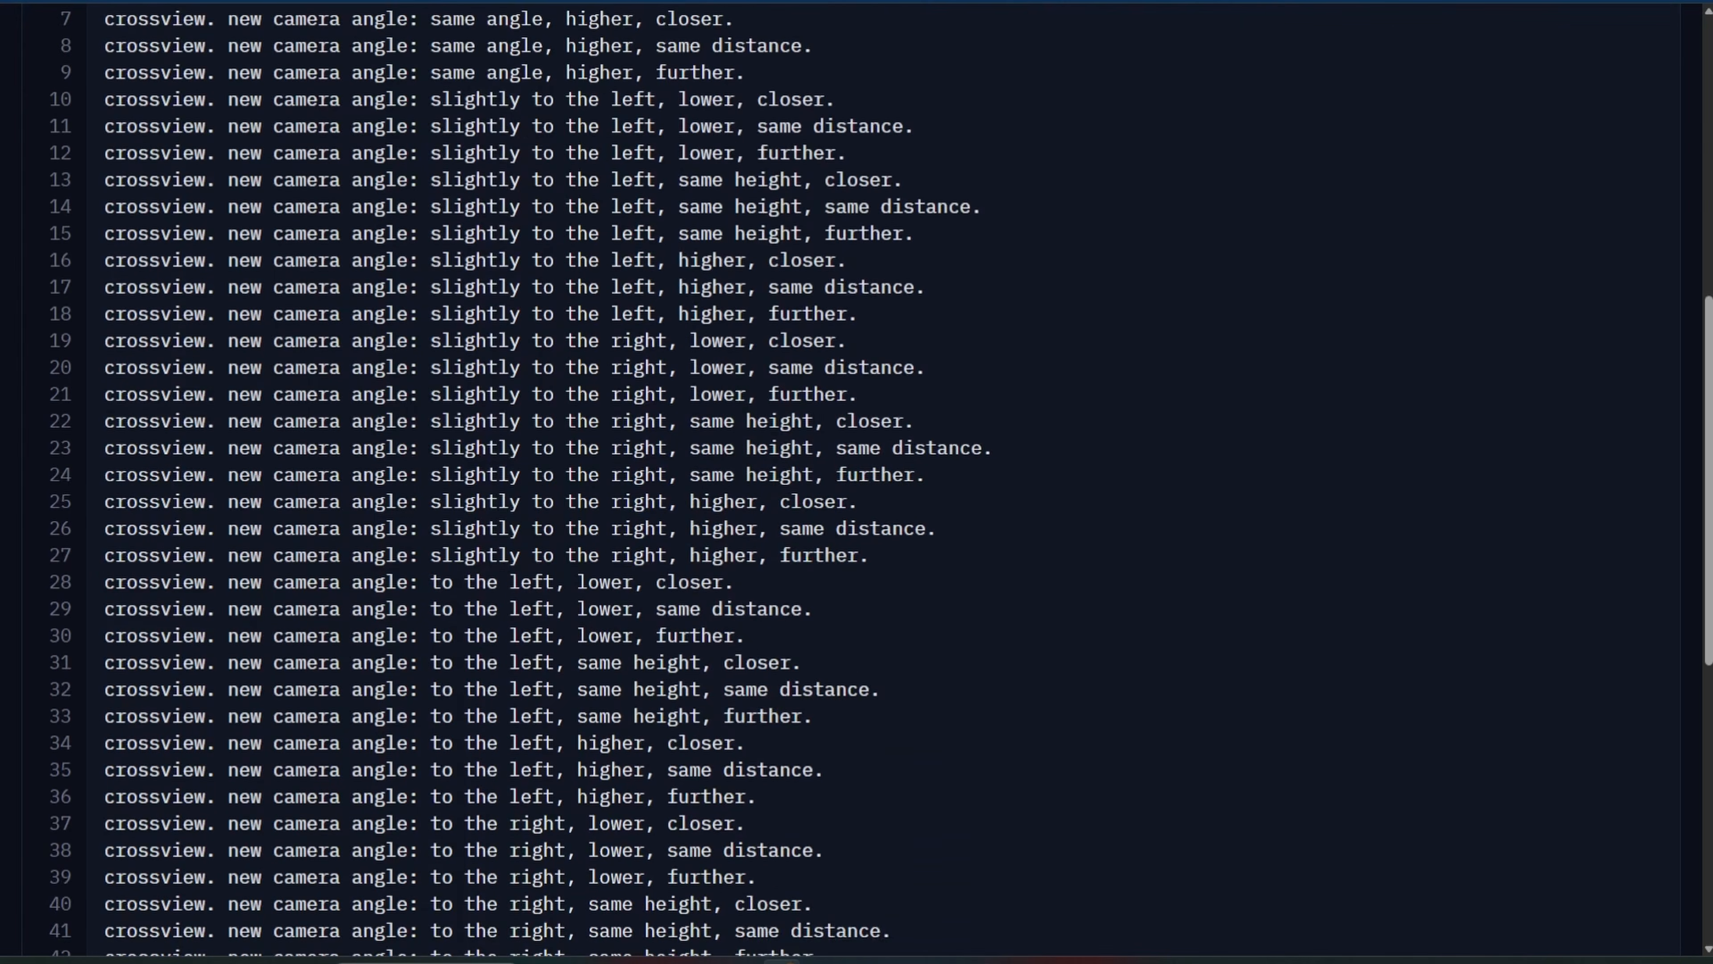
{"action": "scroll", "coordinate": [856, 482], "scroll_direction": "down", "scroll_amount": 4}
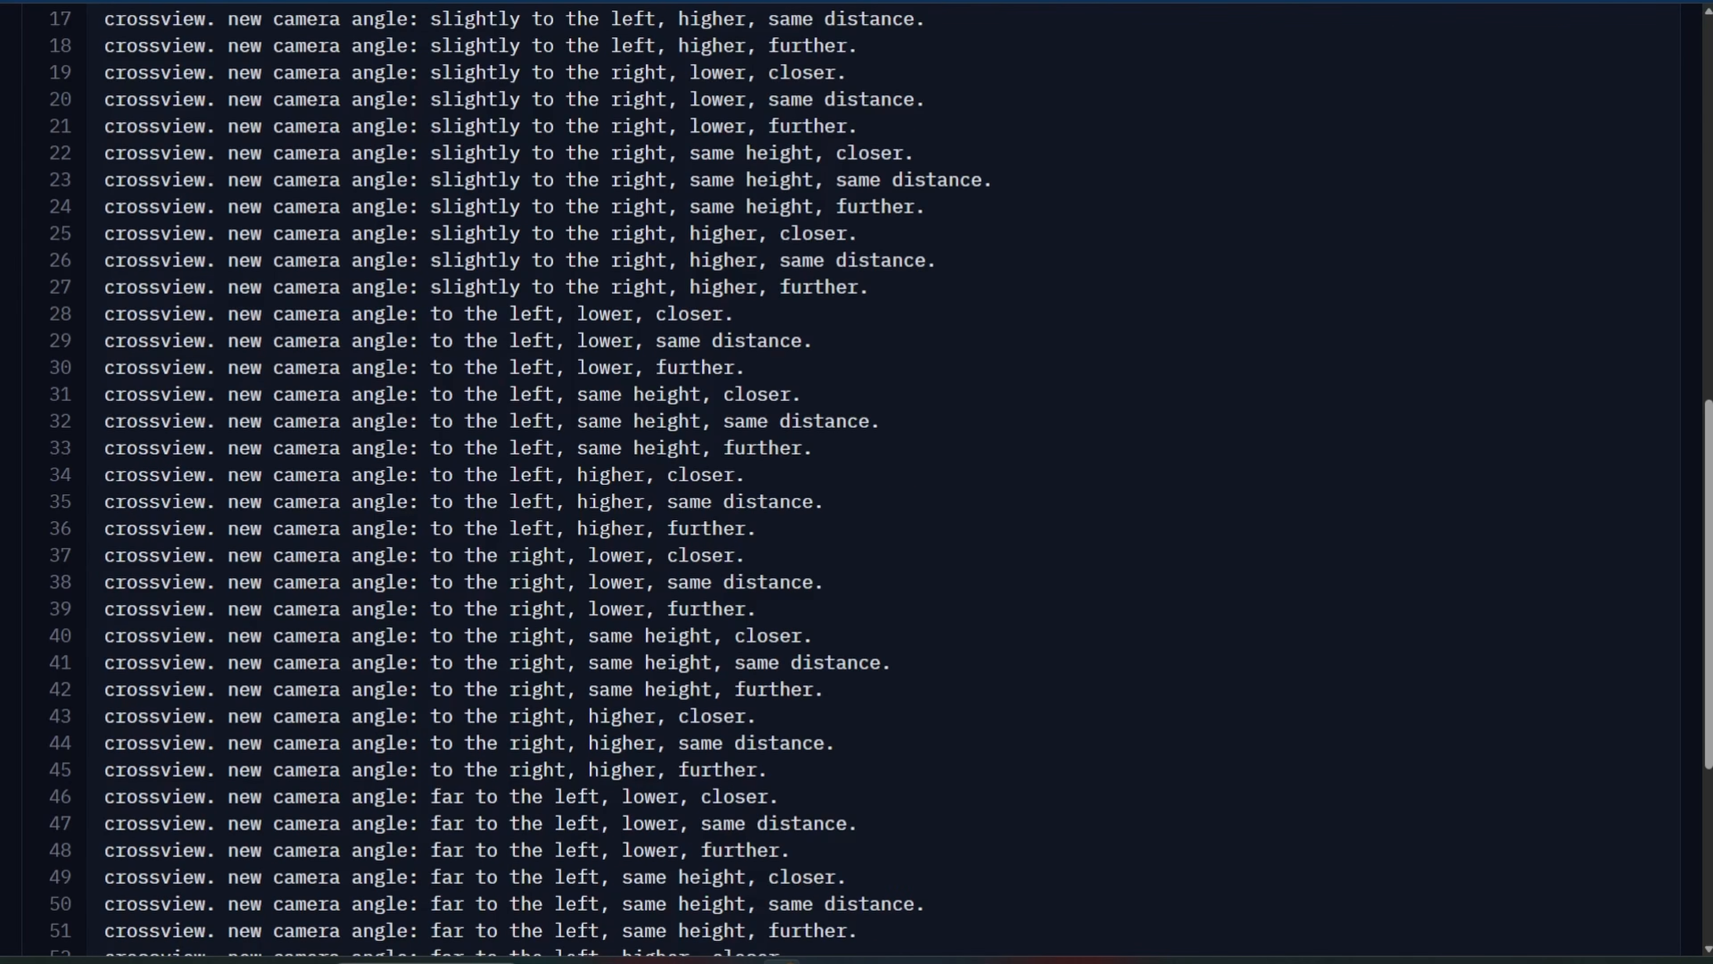
{"action": "scroll", "coordinate": [856, 482], "scroll_direction": "down", "scroll_amount": 4}
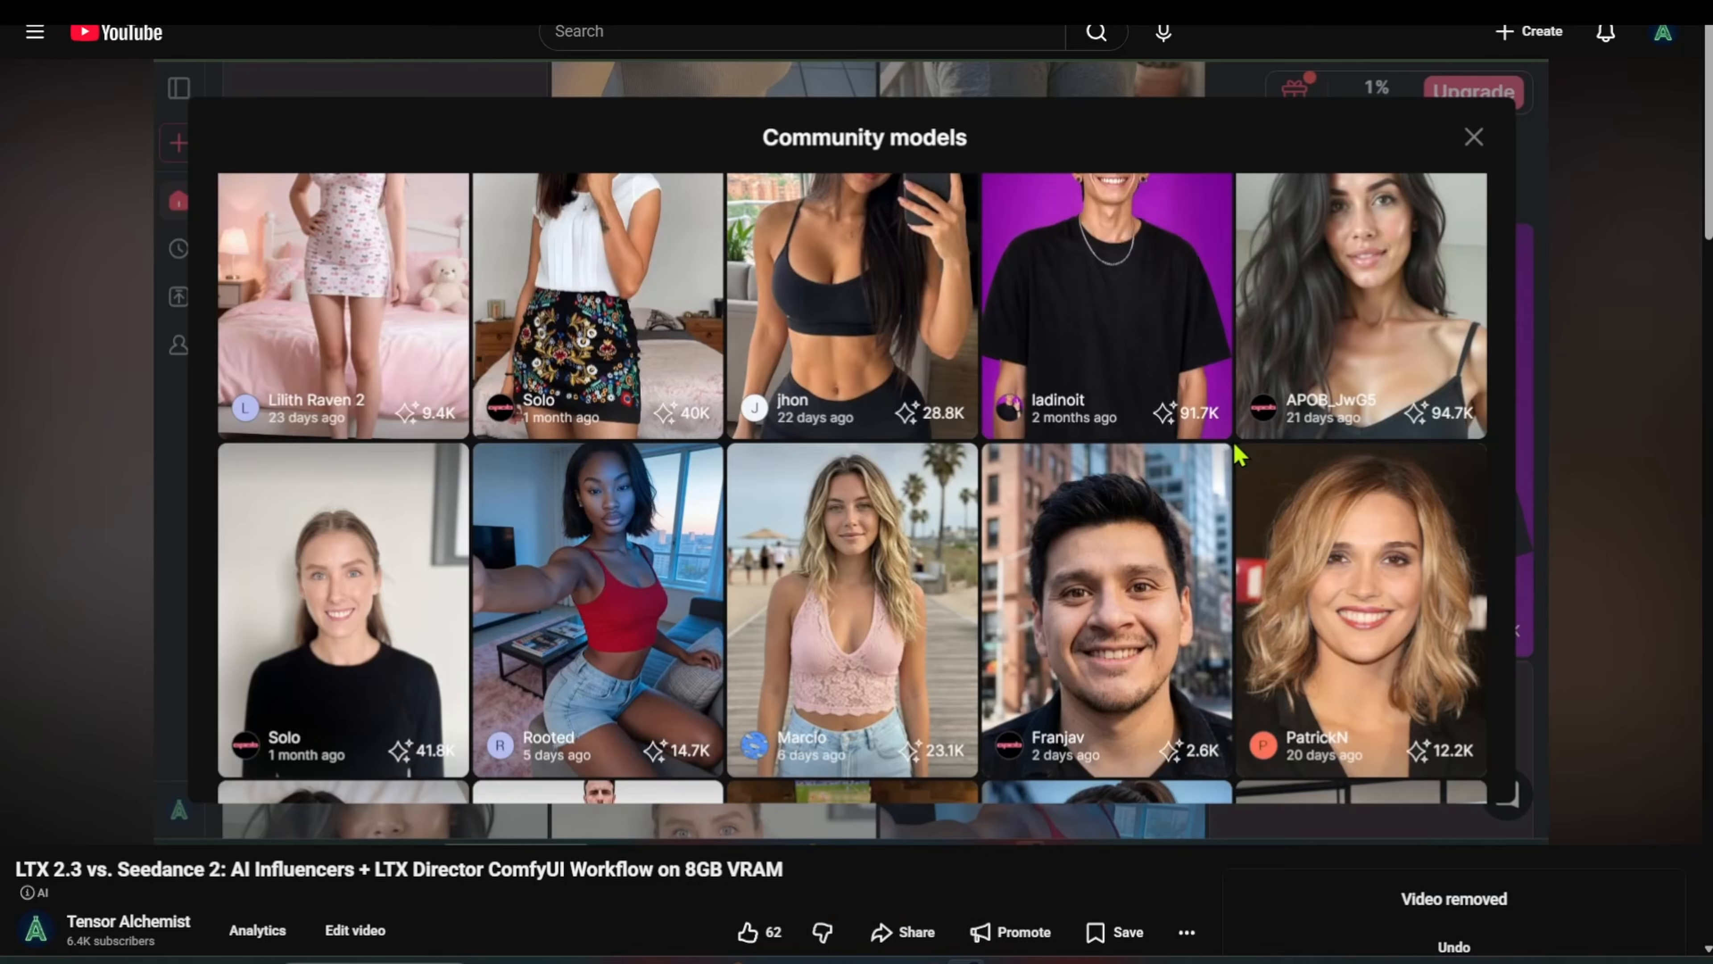
{"action": "scroll", "coordinate": [1240, 453], "scroll_direction": "down", "scroll_amount": 10}
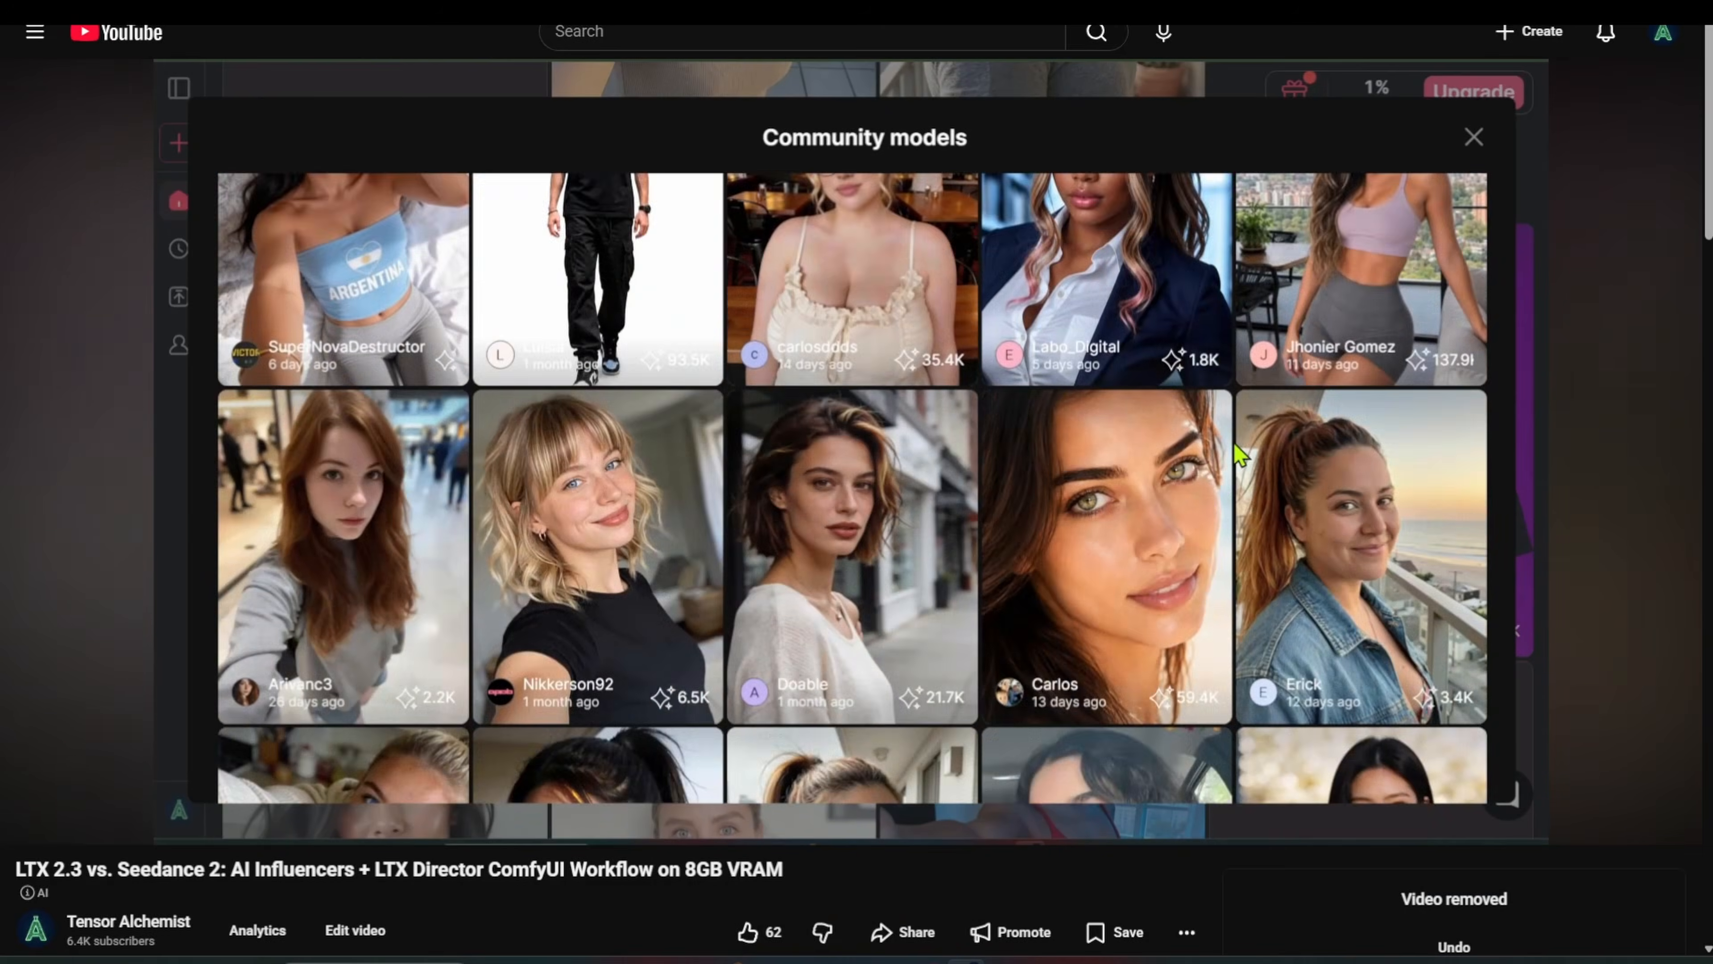
{"action": "scroll", "coordinate": [1240, 453], "scroll_direction": "down", "scroll_amount": 15}
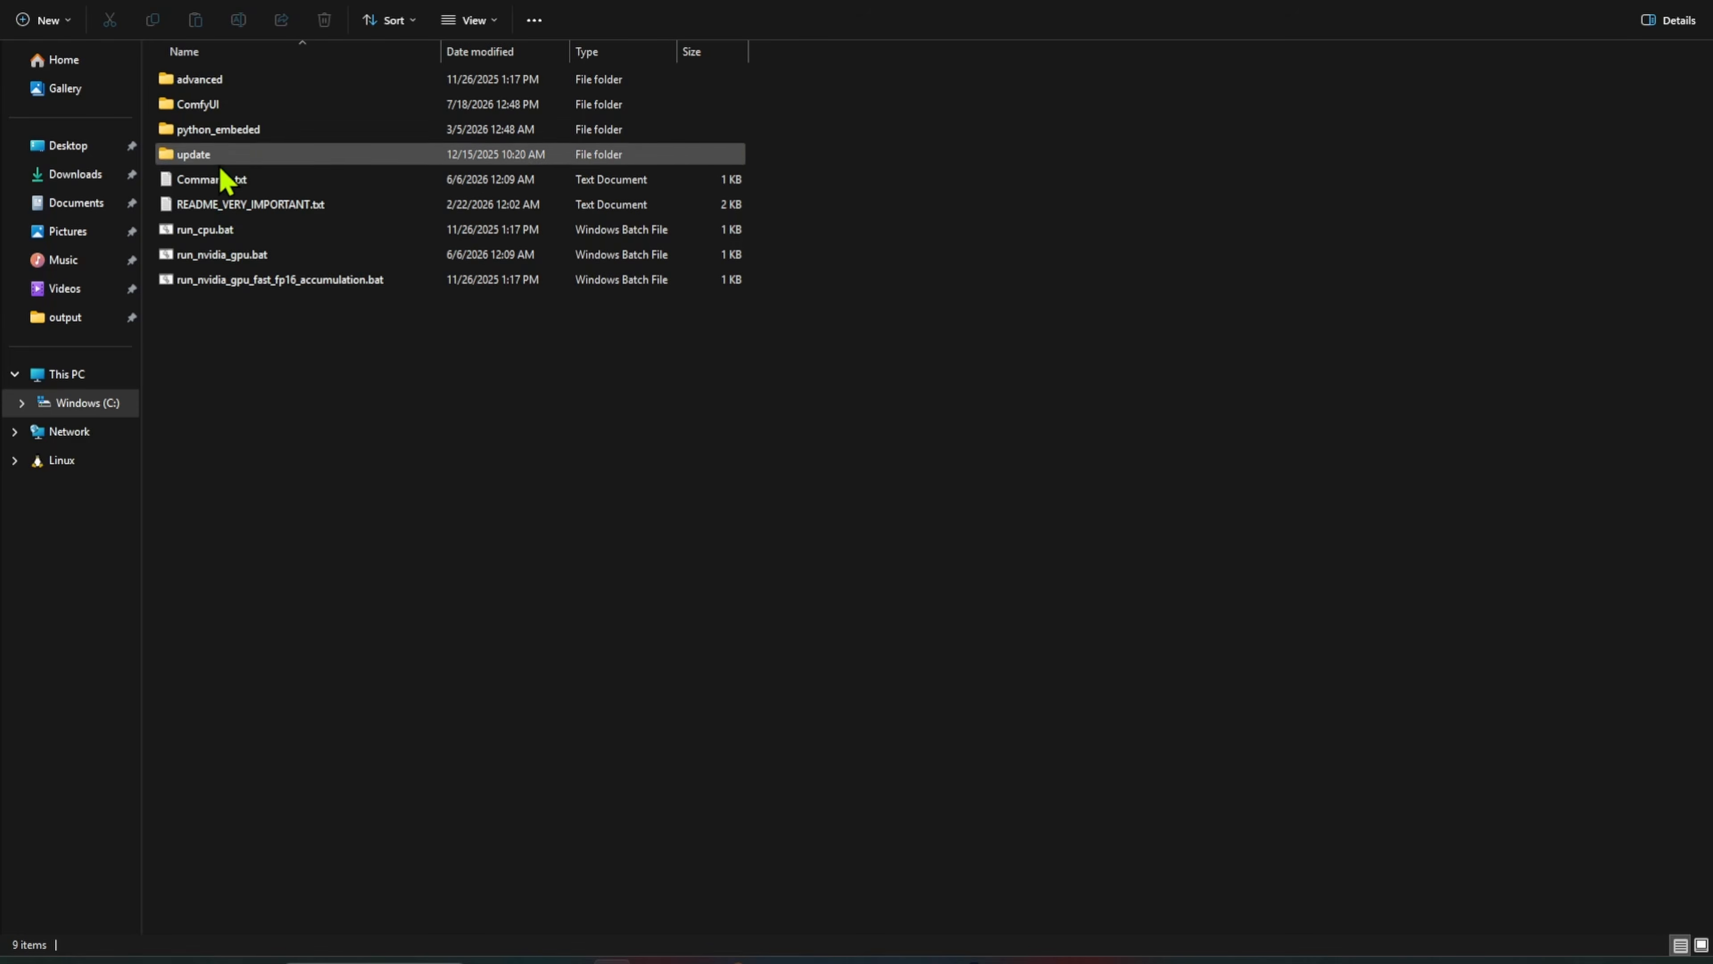
Open the update folder inside the ComfyUI installation directory
{"action": "double_click", "coordinate": [221, 162]}
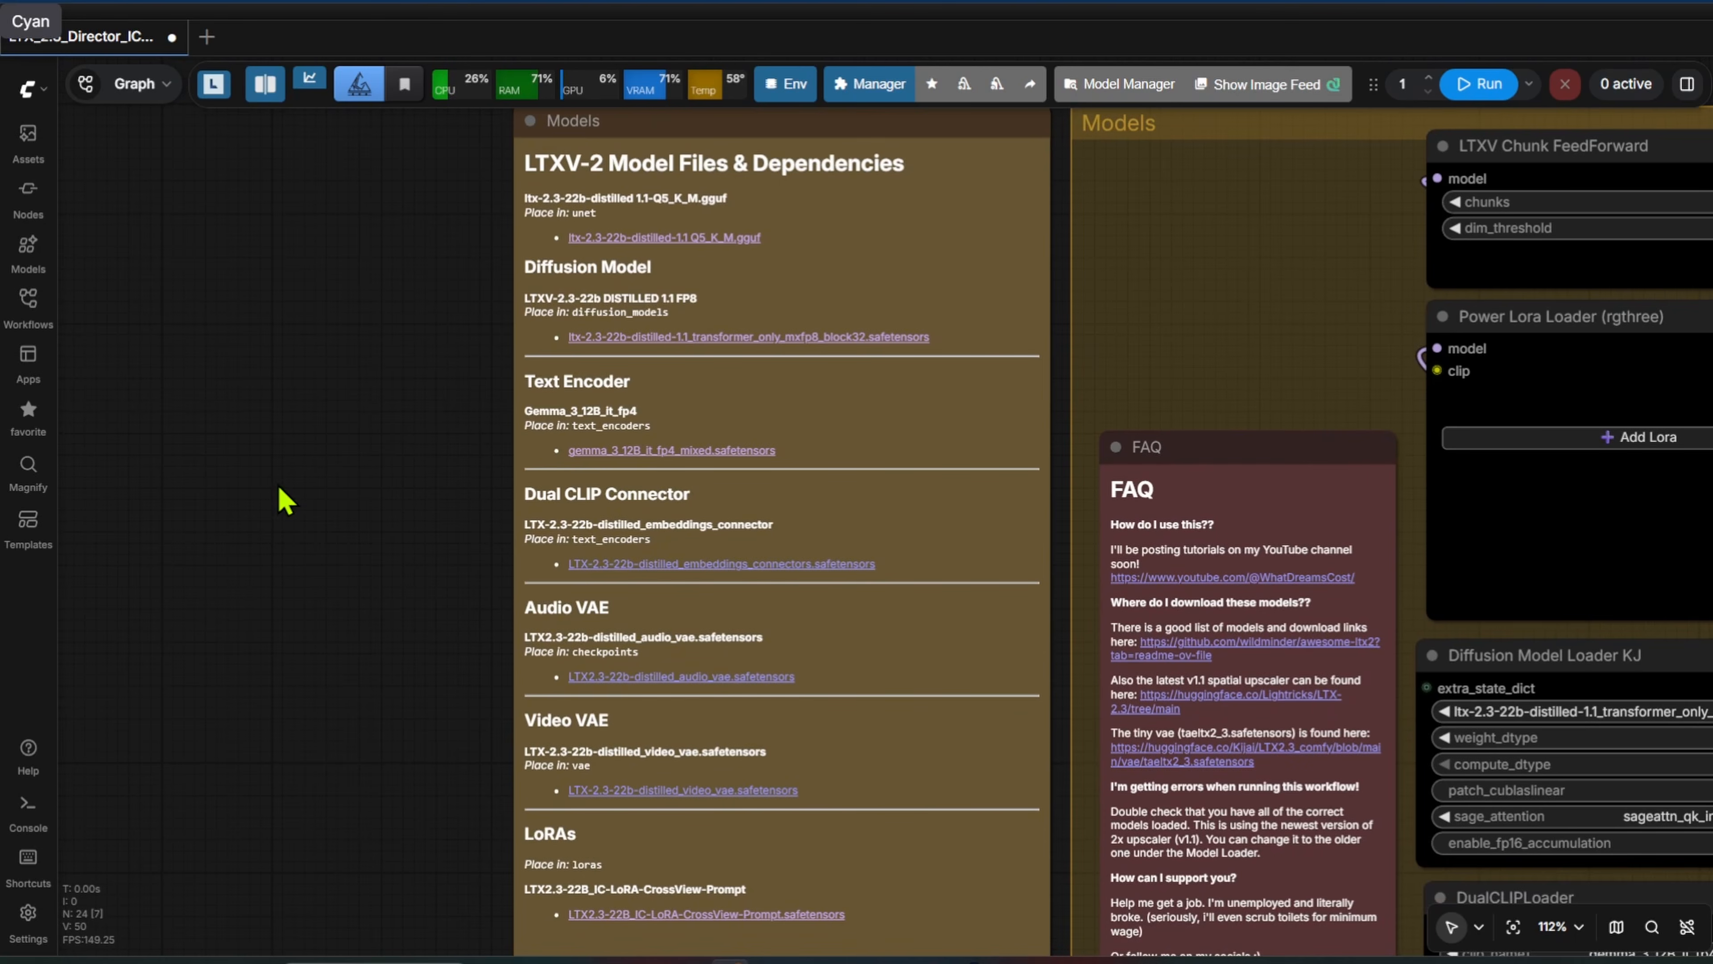
Examine the LTXV-2 model files and dependencies note and the Diffusion Model Loader KJ settings in the ComfyUI workflow
{"action": "scroll", "coordinate": [435, 943], "scroll_direction": "up", "scroll_amount": 12}
{"action": "left_click_drag", "start_coordinate": [445, 945], "coordinate": [263, 675]}
{"action": "scroll", "coordinate": [266, 678], "scroll_direction": "down", "scroll_amount": 10}
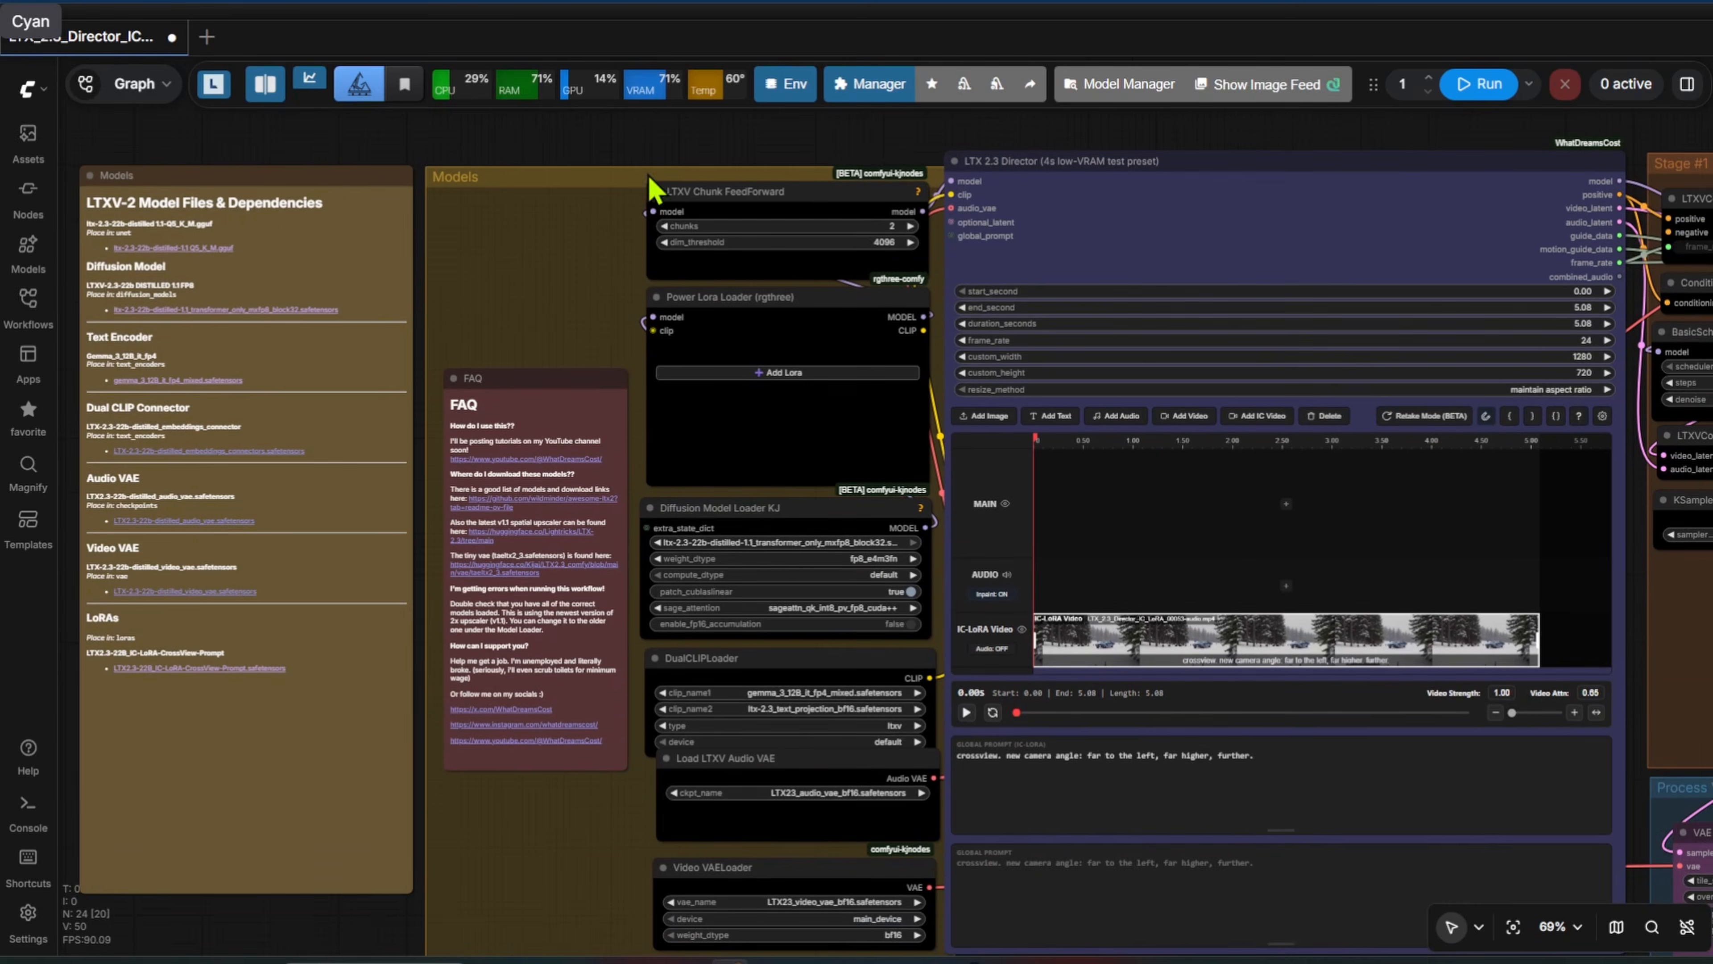
{"action": "scroll", "coordinate": [801, 552], "scroll_direction": "up", "scroll_amount": 8}
{"action": "scroll", "coordinate": [801, 552], "scroll_direction": "up", "scroll_amount": 2}
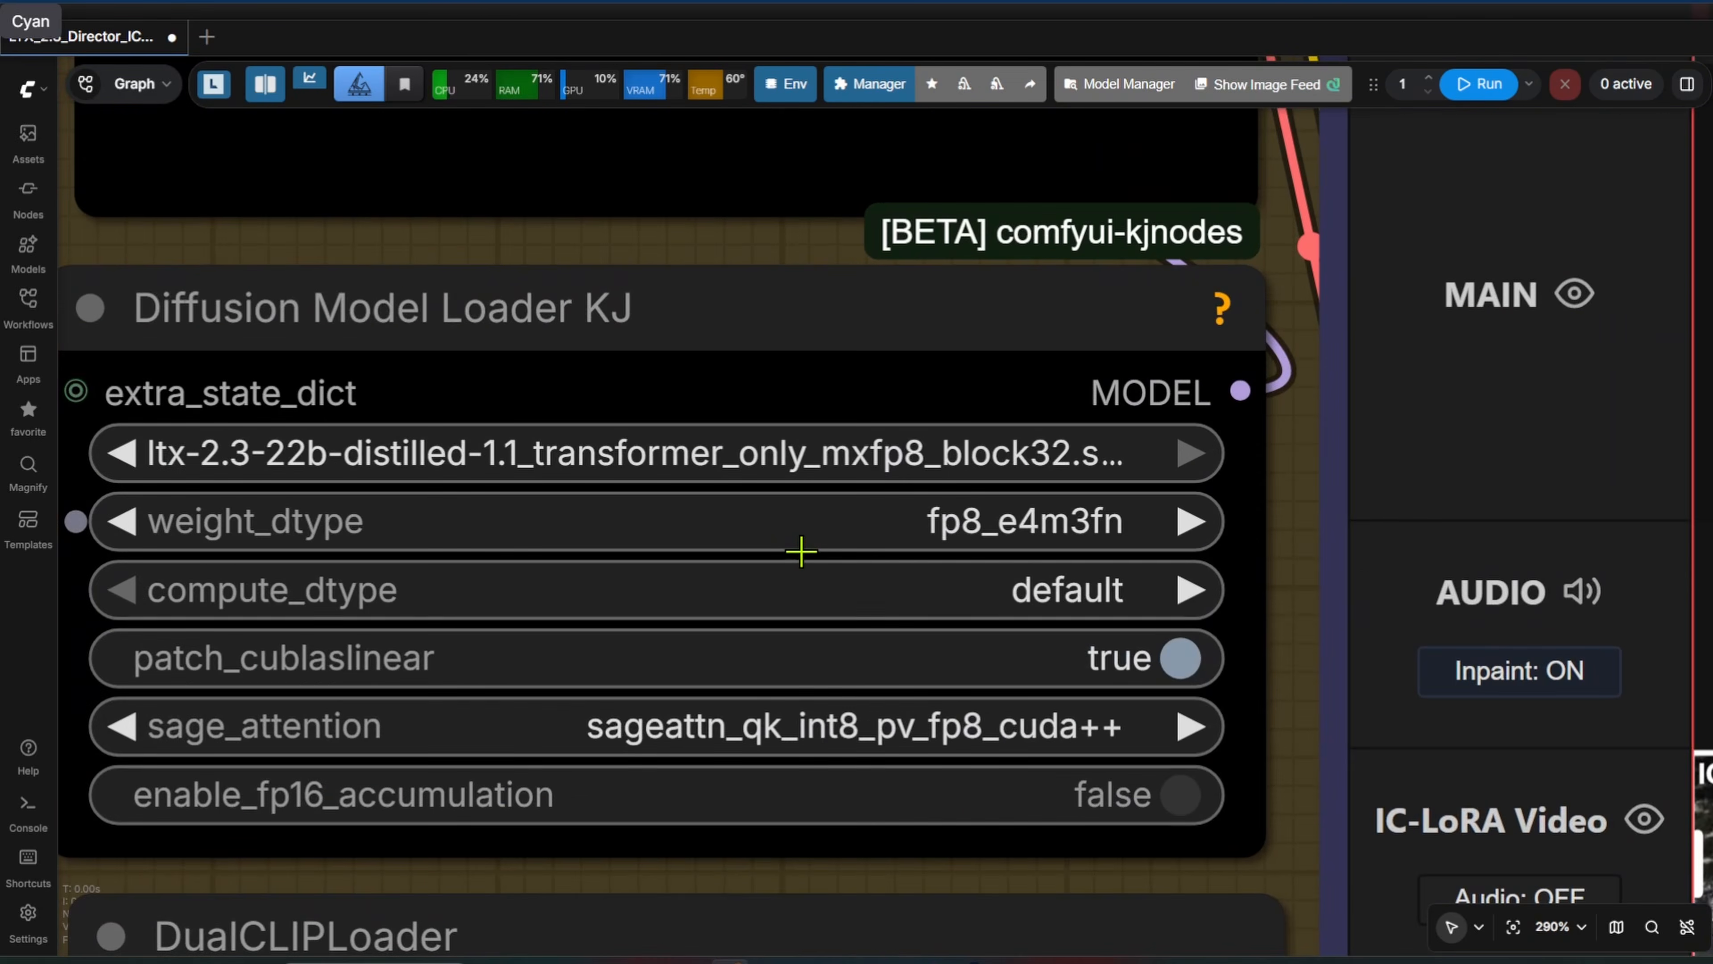
{"action": "left_click_drag", "start_coordinate": [1317, 553], "coordinate": [1435, 564]}
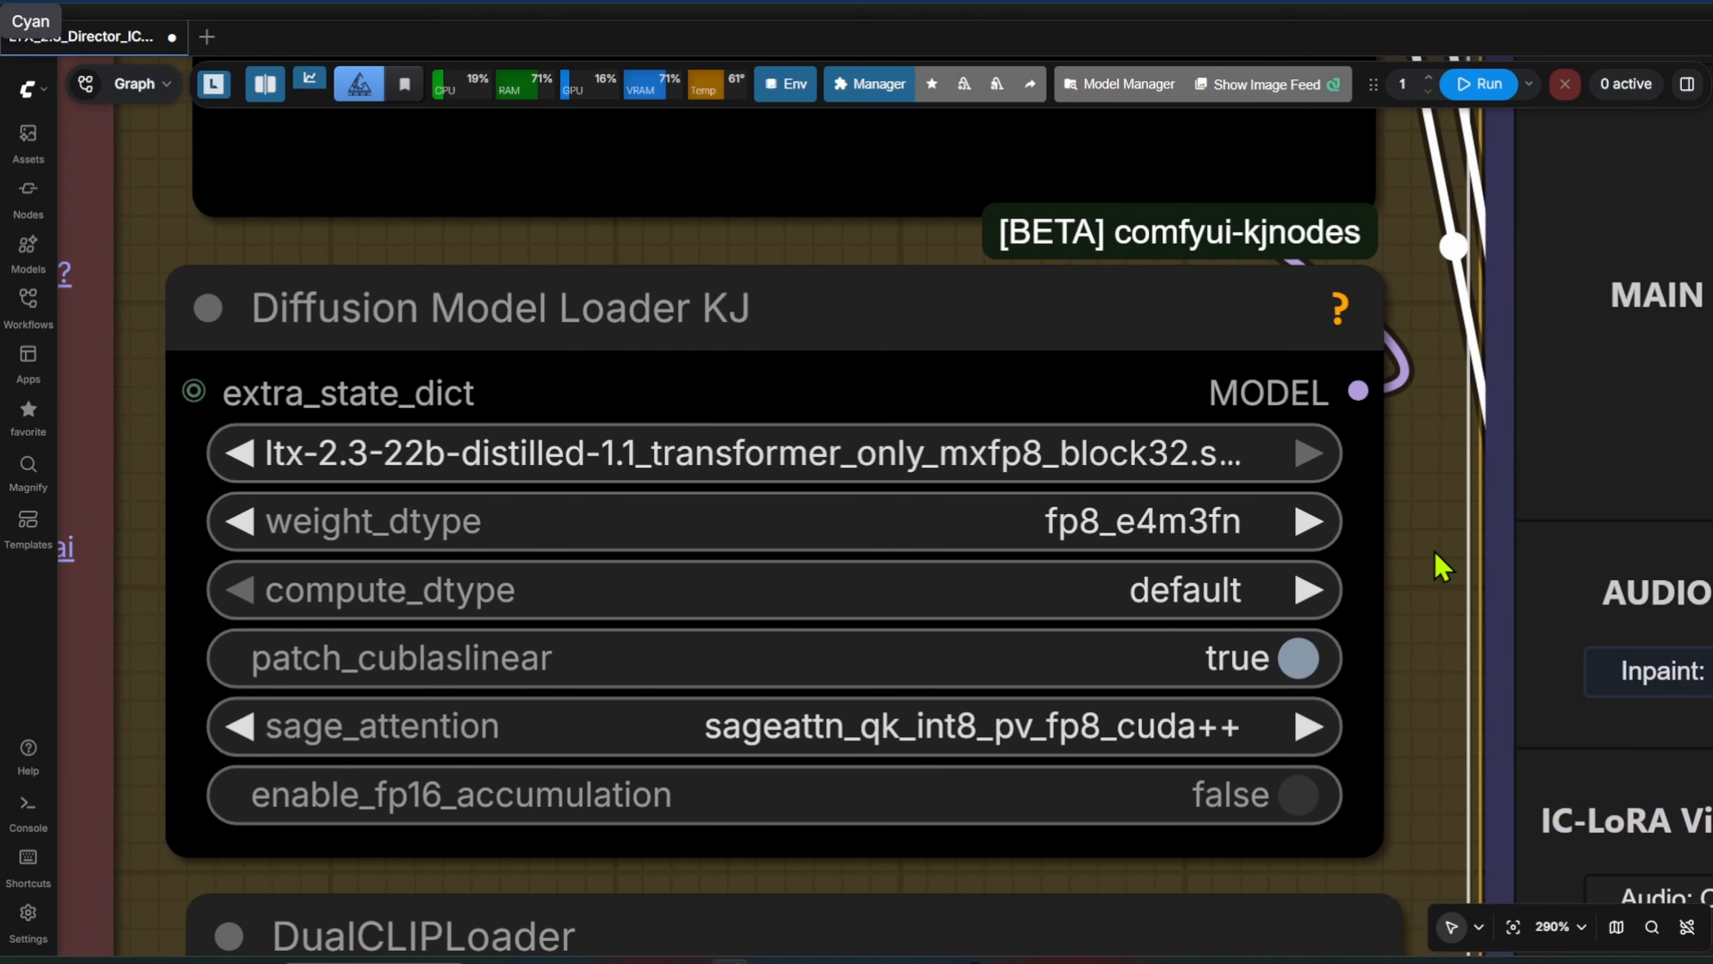
Check the custom height, frame rate and duration settings on the LTX 2.3 Director node
{"action": "scroll", "coordinate": [1044, 229], "scroll_direction": "down", "scroll_amount": 8}
{"action": "scroll", "coordinate": [982, 237], "scroll_direction": "up", "scroll_amount": 9}
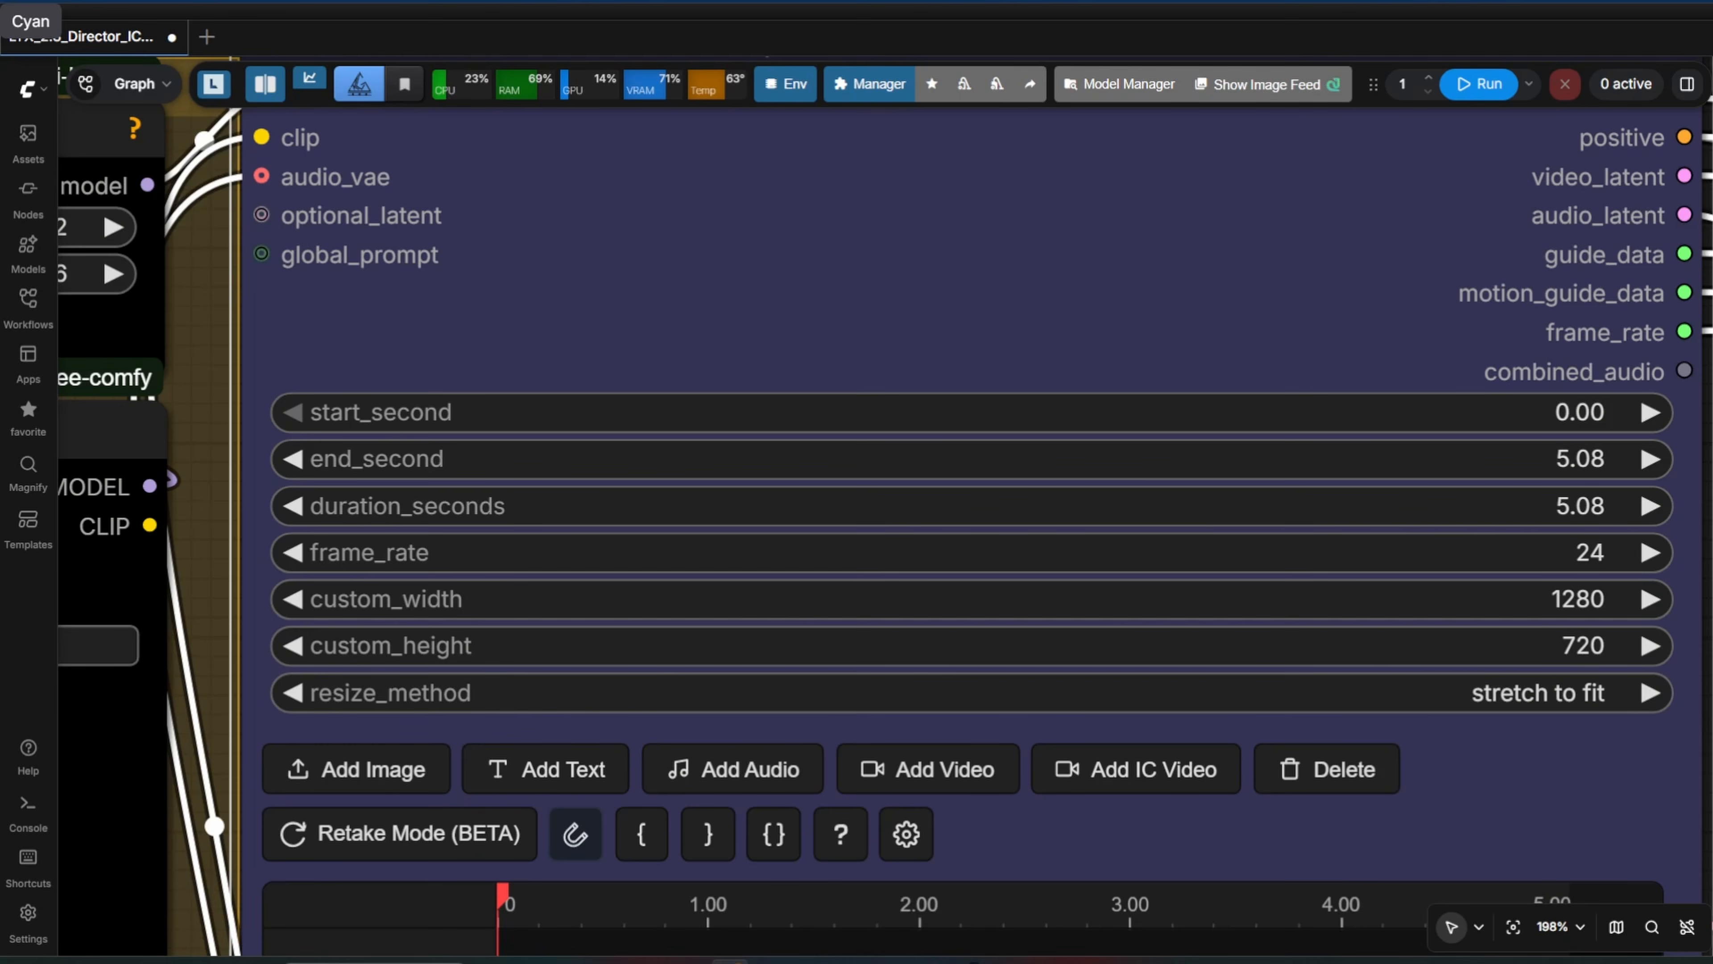
{"action": "left_click", "coordinate": [1590, 647]}
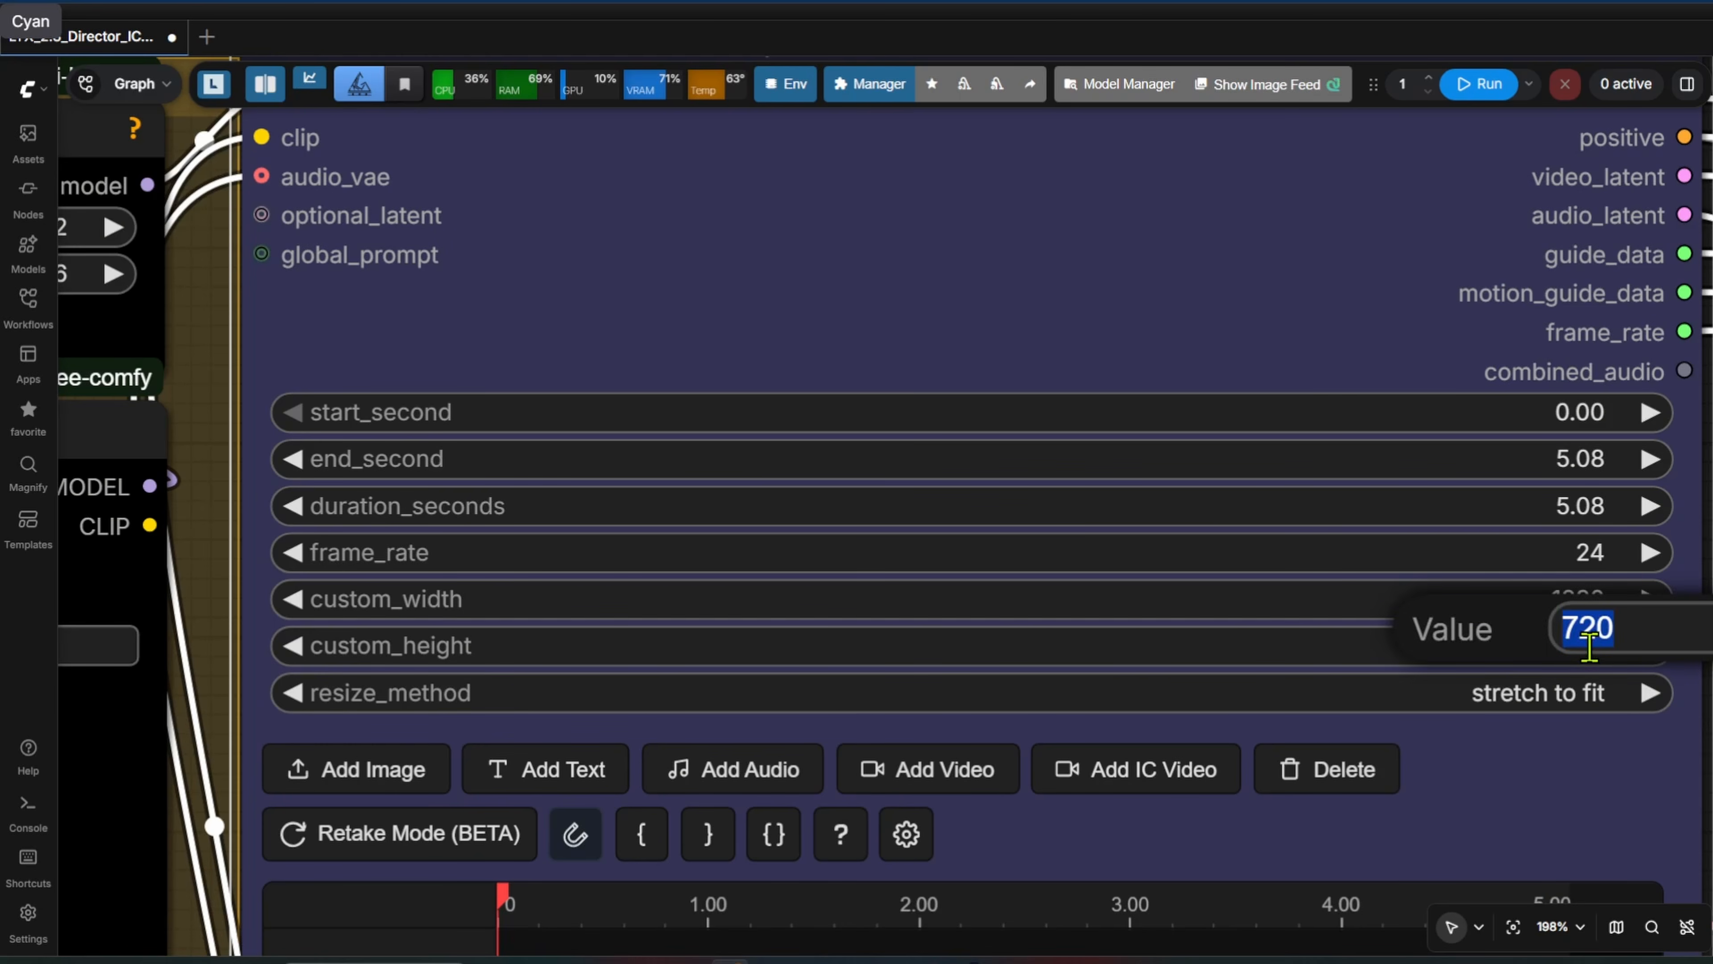
{"action": "left_click", "coordinate": [1589, 552]}
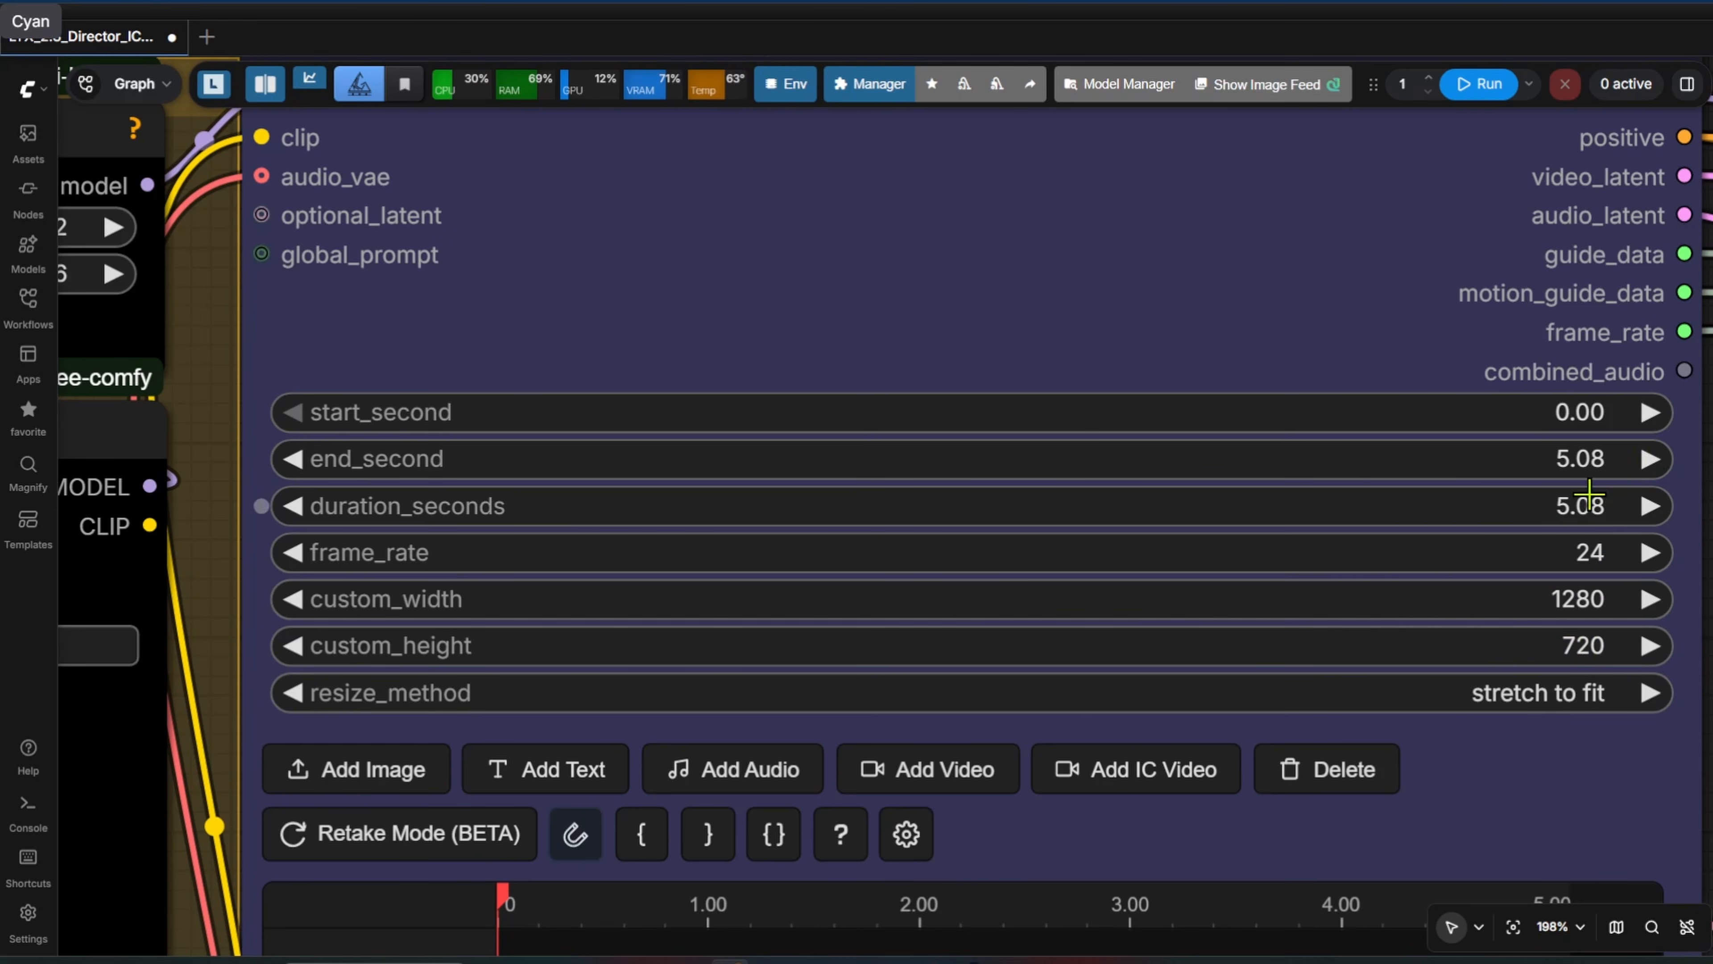
{"action": "left_click", "coordinate": [1580, 506]}
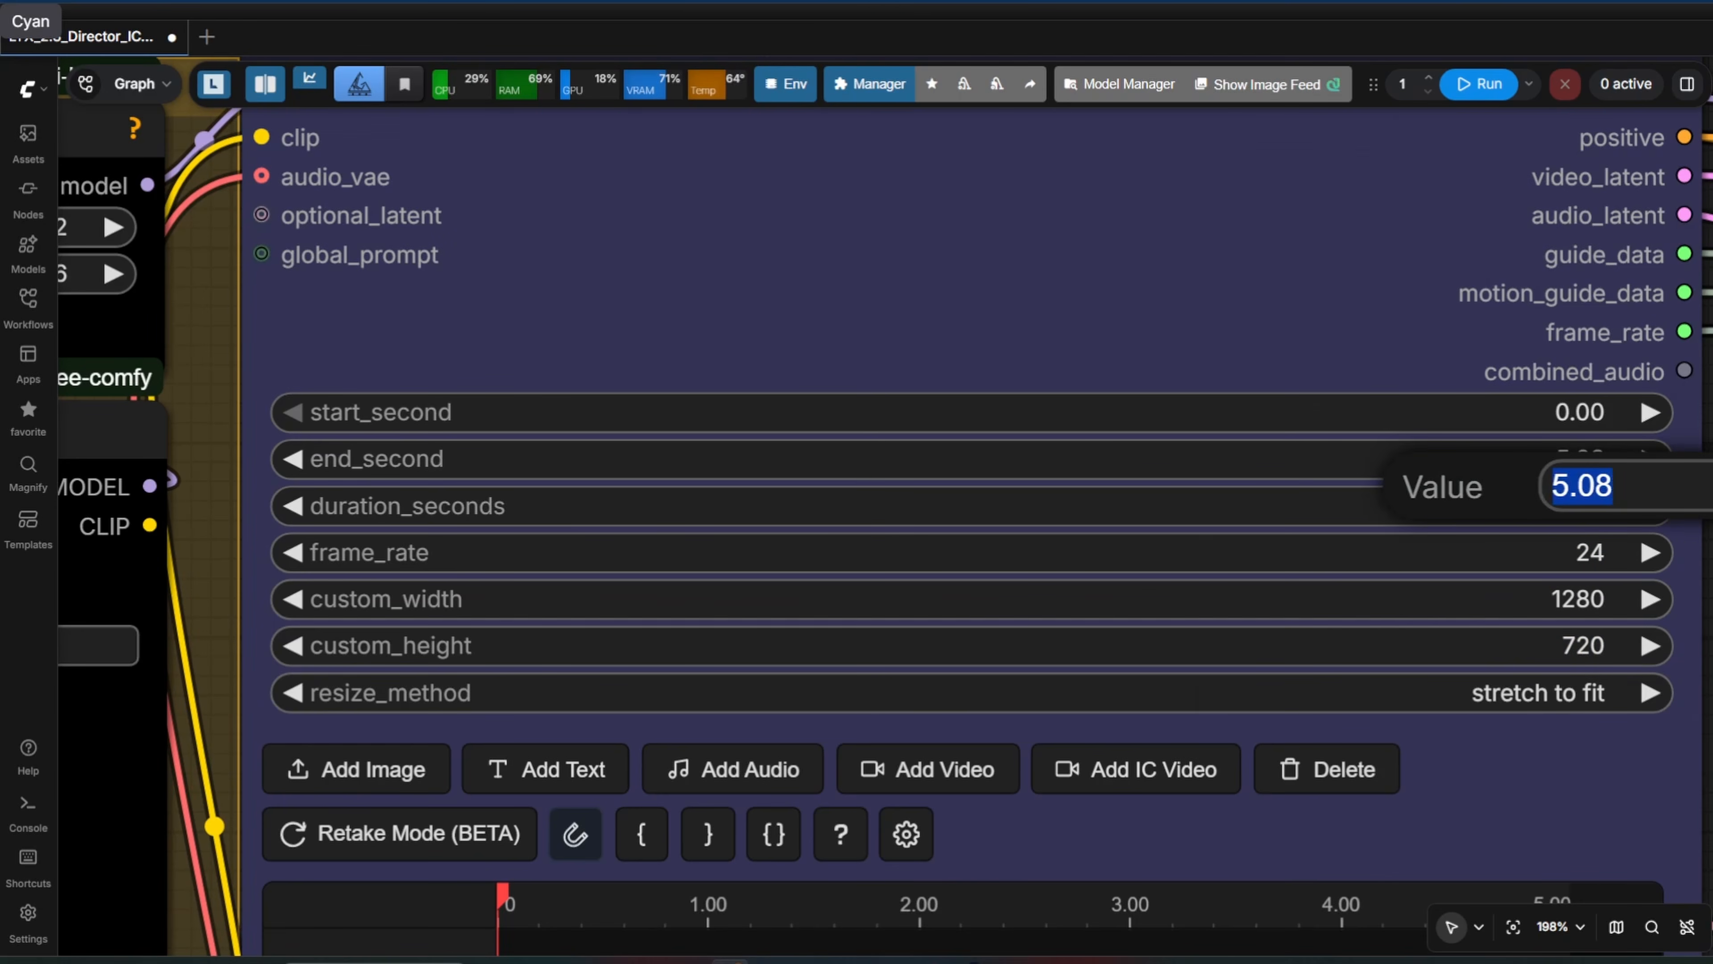
Examine the IC-LoRA video clip on the Director timeline and its global IC-LoRA prompt
{"action": "scroll", "coordinate": [252, 554], "scroll_direction": "up", "scroll_amount": 5}
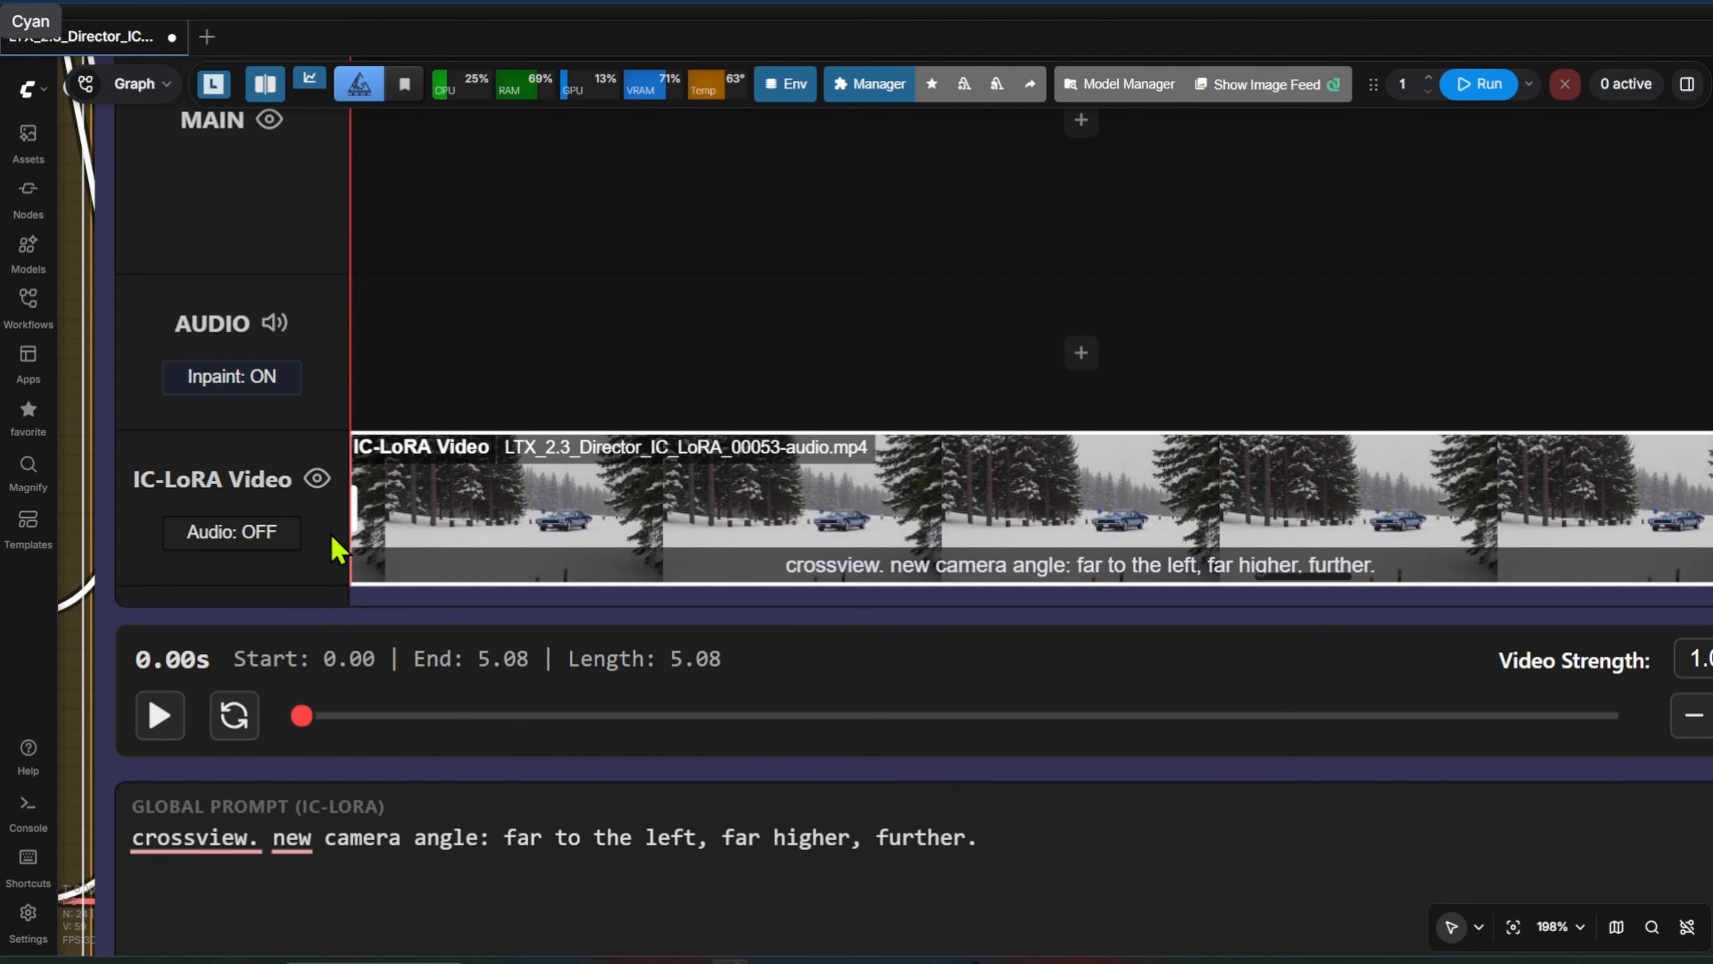
{"action": "scroll", "coordinate": [335, 550], "scroll_direction": "down", "scroll_amount": 2}
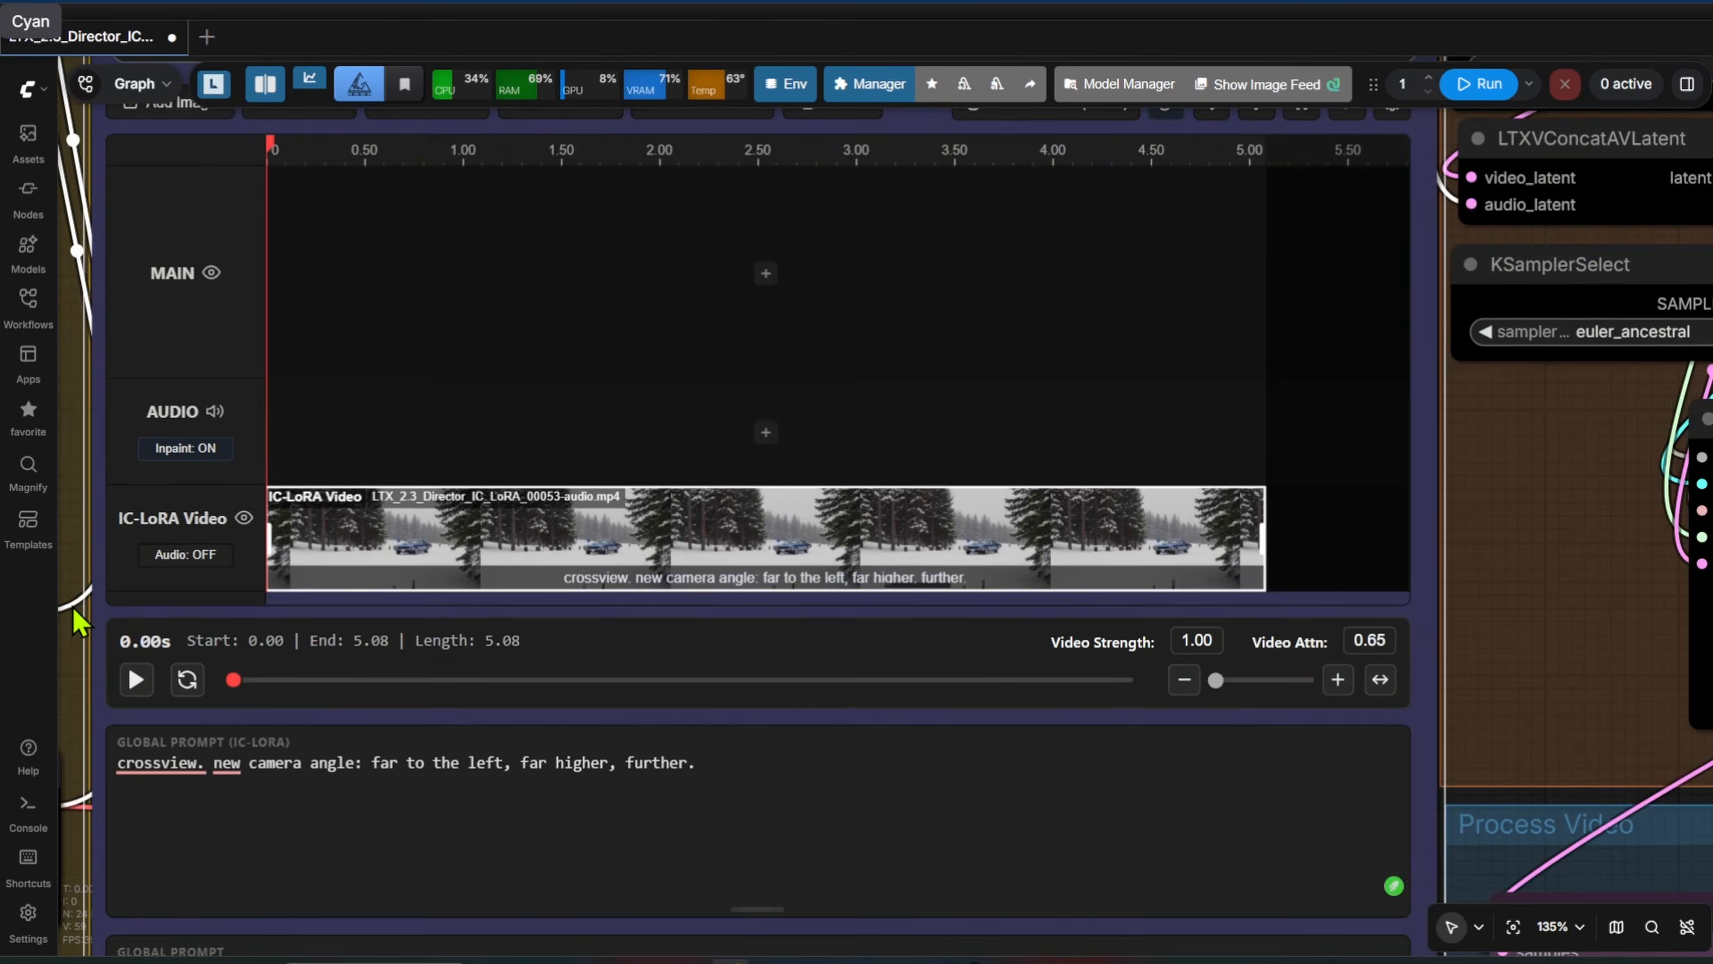
{"action": "scroll", "coordinate": [919, 480], "scroll_direction": "down", "scroll_amount": 5}
{"action": "left_click", "coordinate": [919, 481]}
{"action": "key", "text": "ctrl+a"}
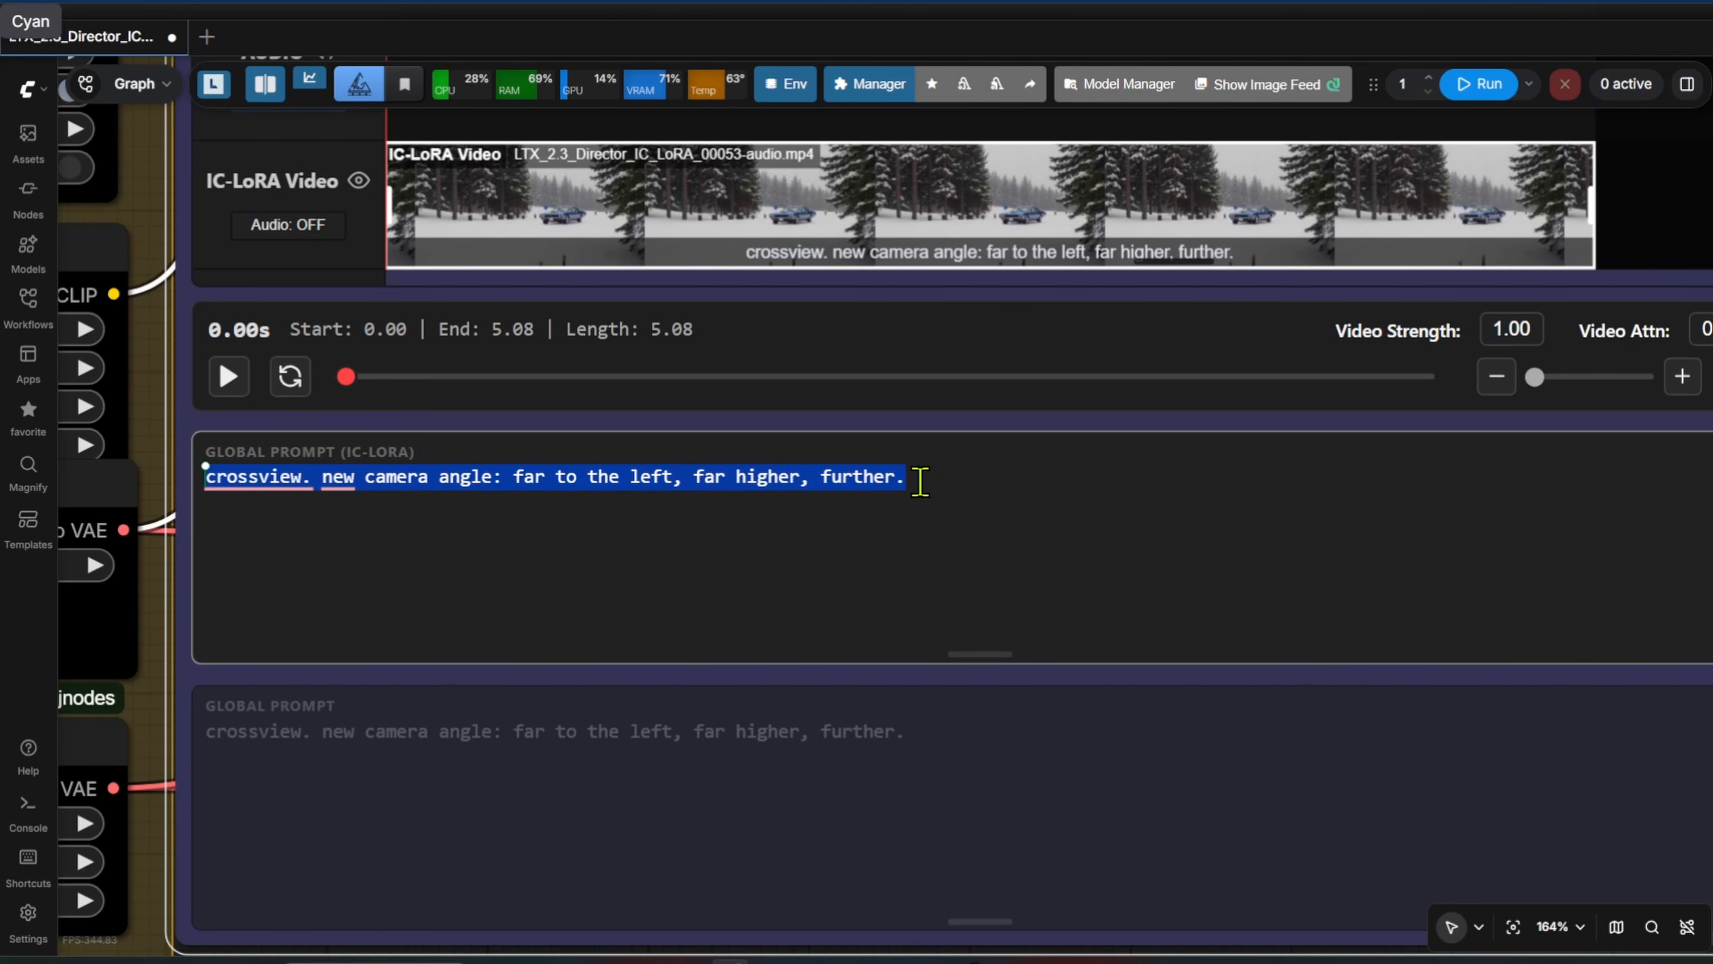
{"action": "left_click", "coordinate": [921, 480]}
Check the Video Attn value of the IC-LoRA clip
{"action": "scroll", "coordinate": [1446, 680], "scroll_direction": "up", "scroll_amount": 3}
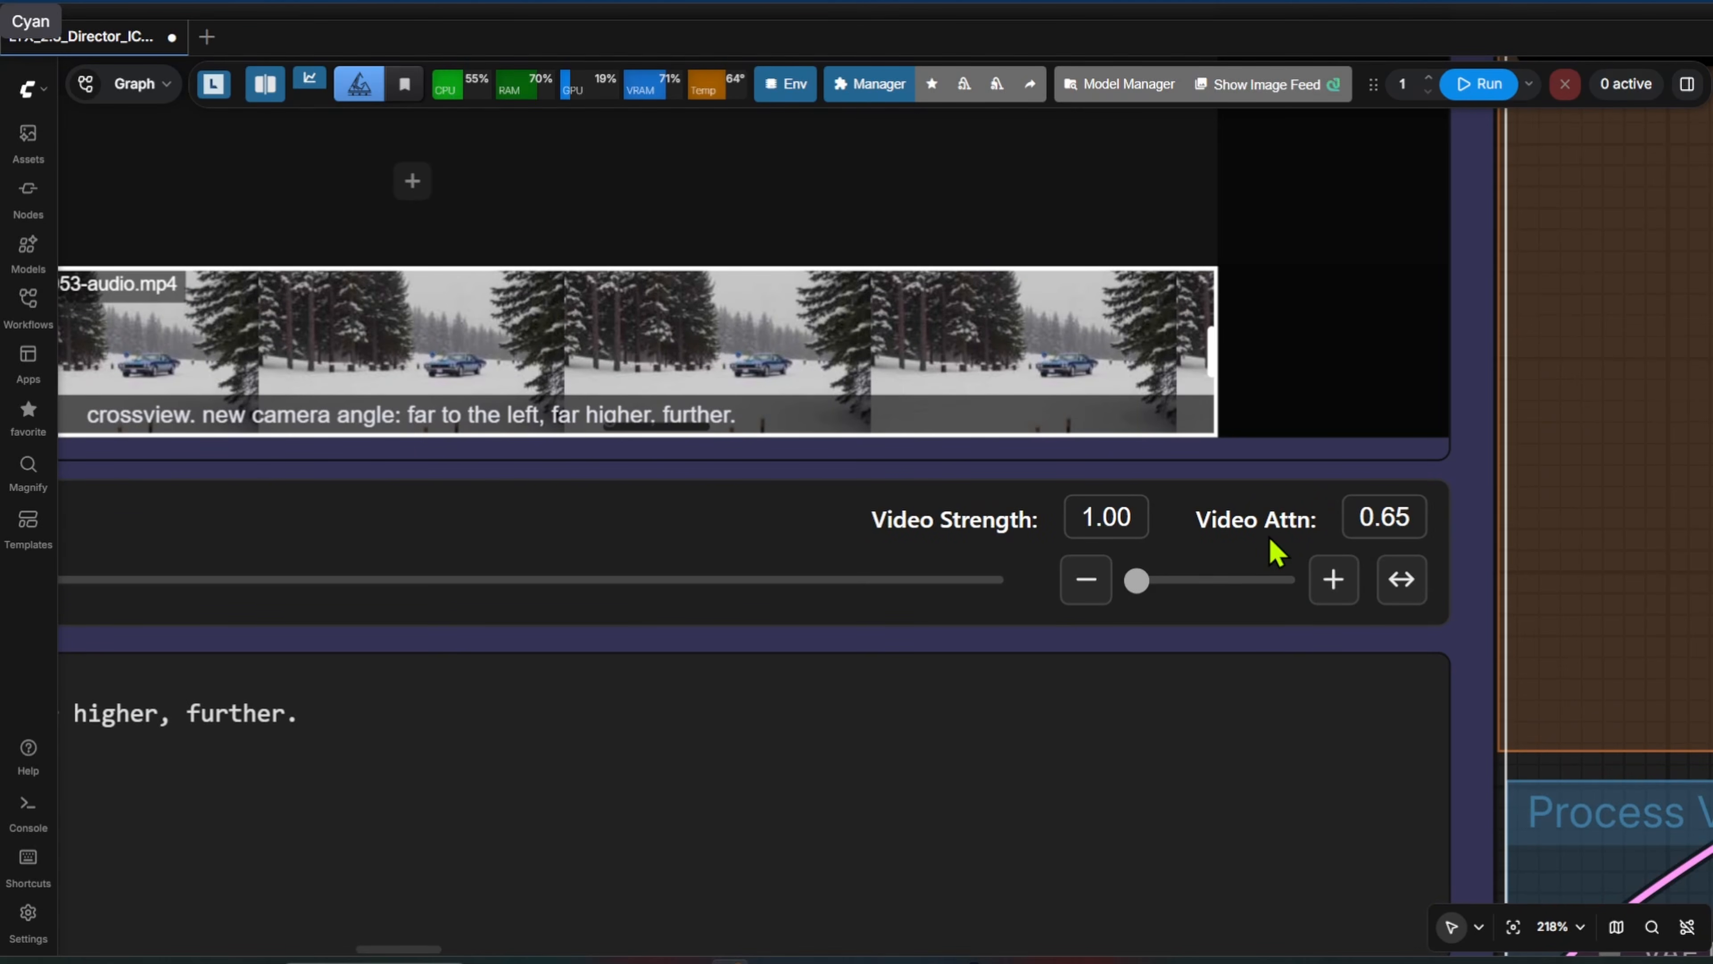
{"action": "left_click", "coordinate": [1382, 525]}
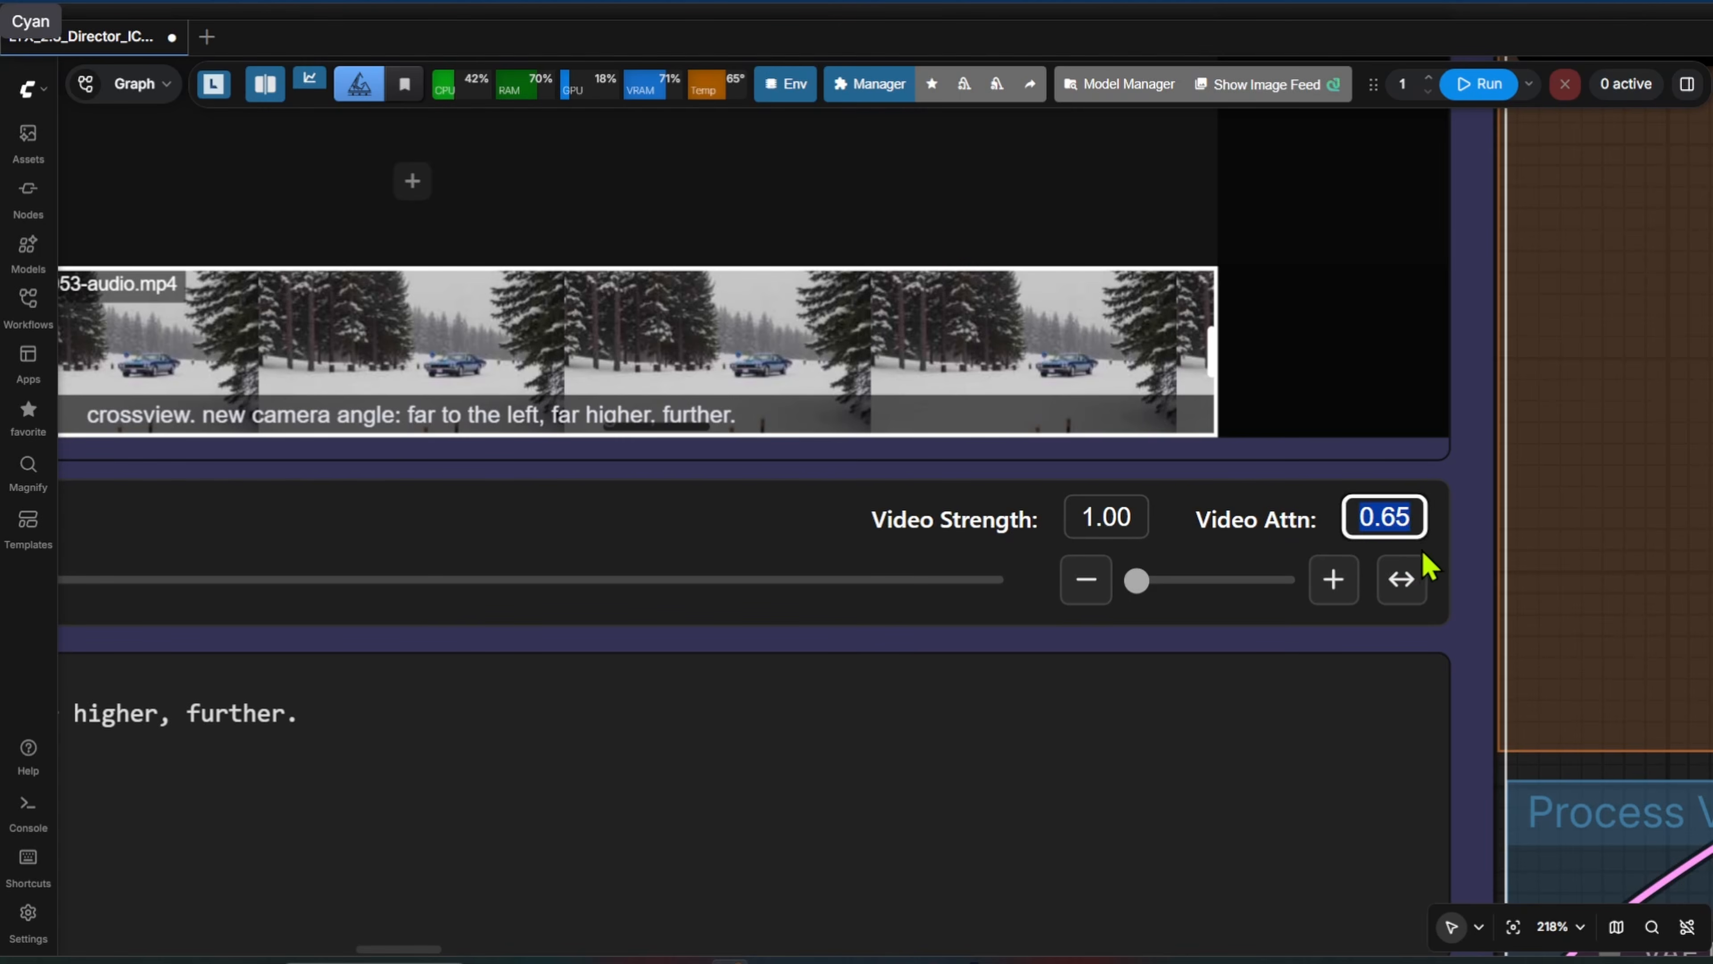
{"action": "left_click", "coordinate": [1435, 564]}
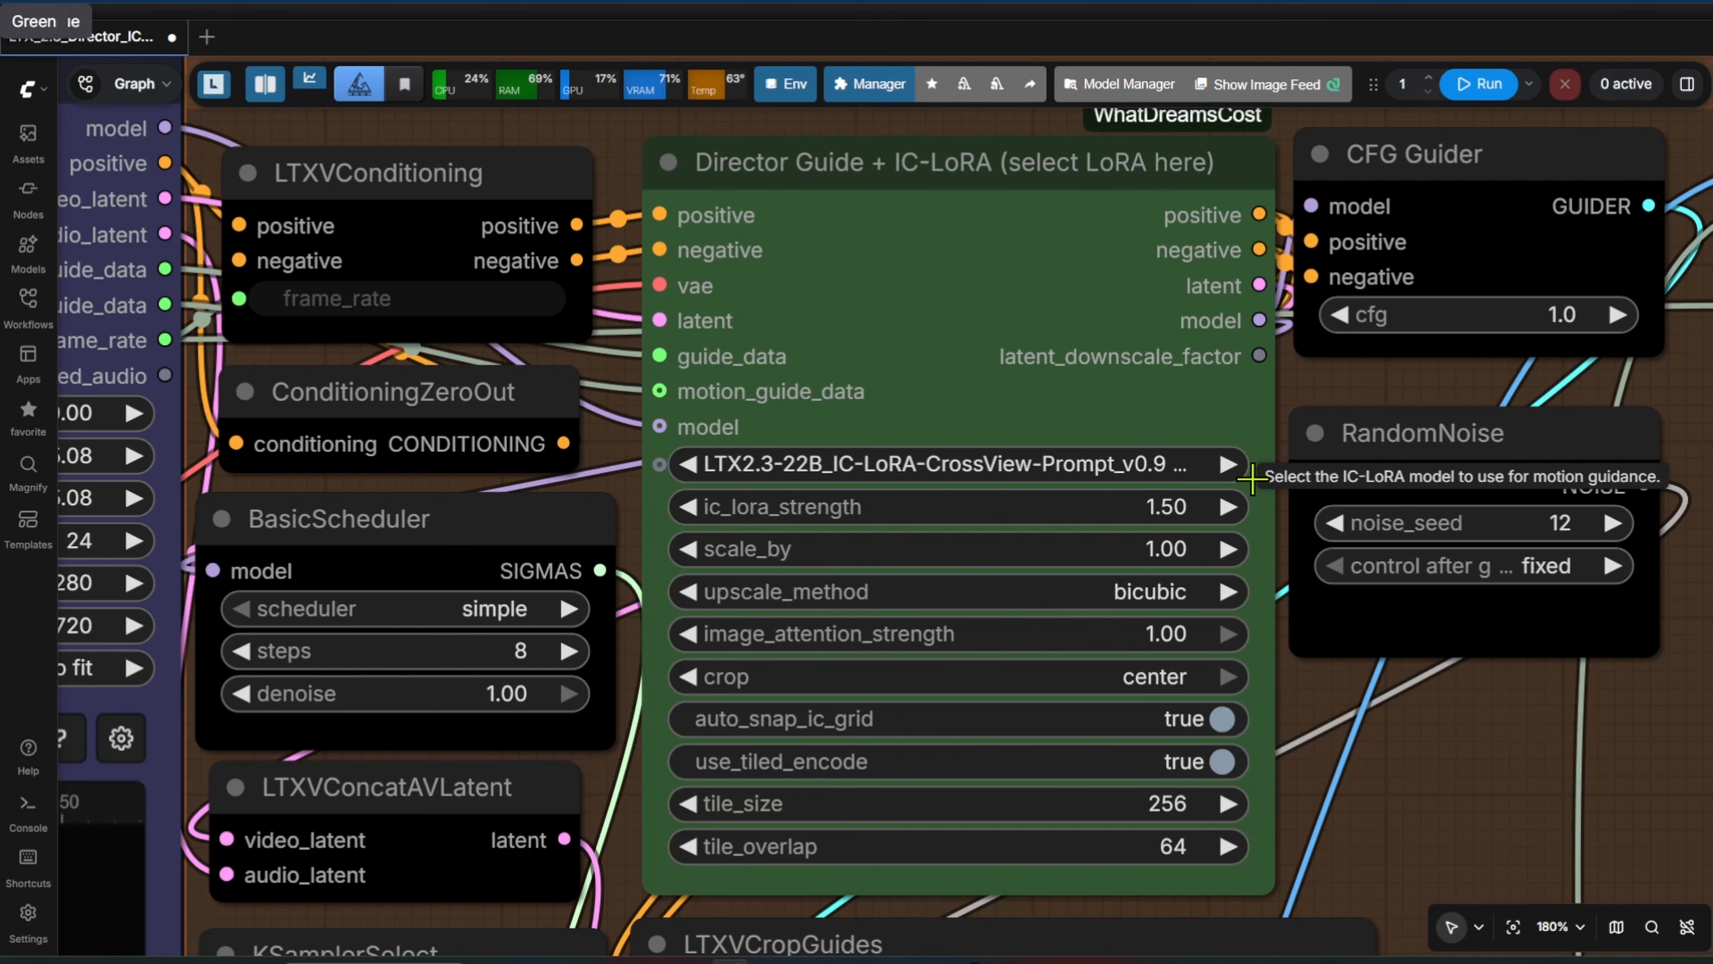
Check the Director Guide + IC-LoRA node's ic_lora_strength, image_attention_strength, tile_size and tile_overlap settings
{"action": "left_click", "coordinate": [1147, 506]}
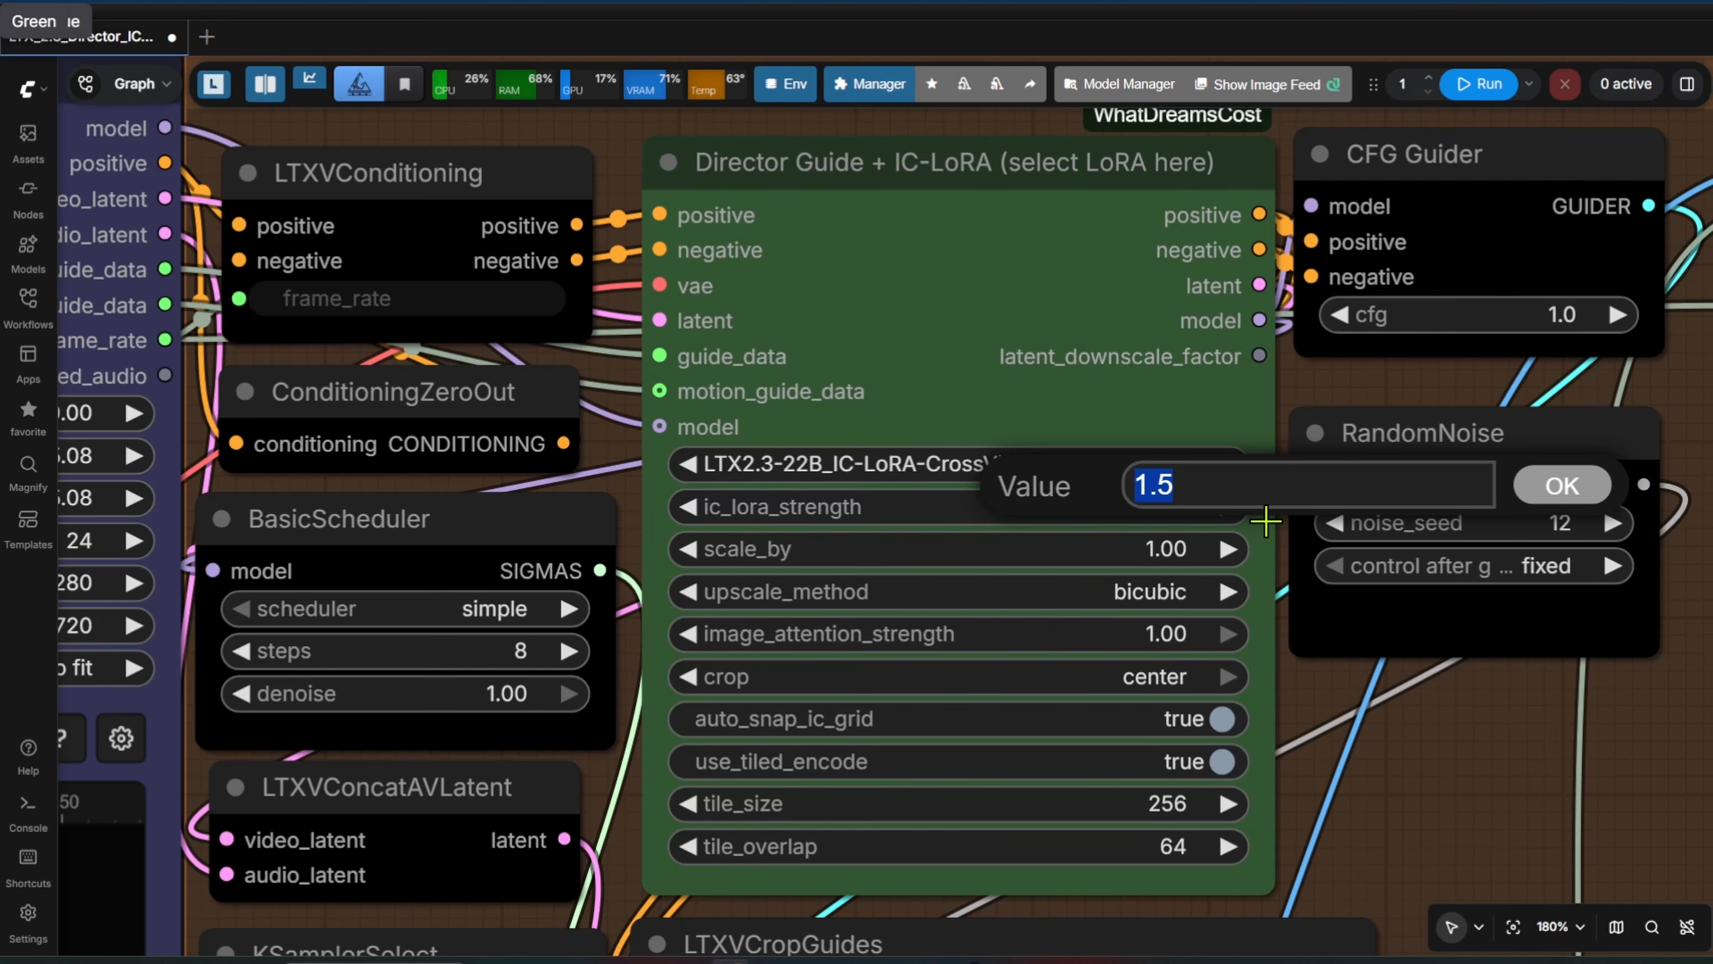
{"action": "left_click", "coordinate": [1157, 548]}
{"action": "key", "text": "Return"}
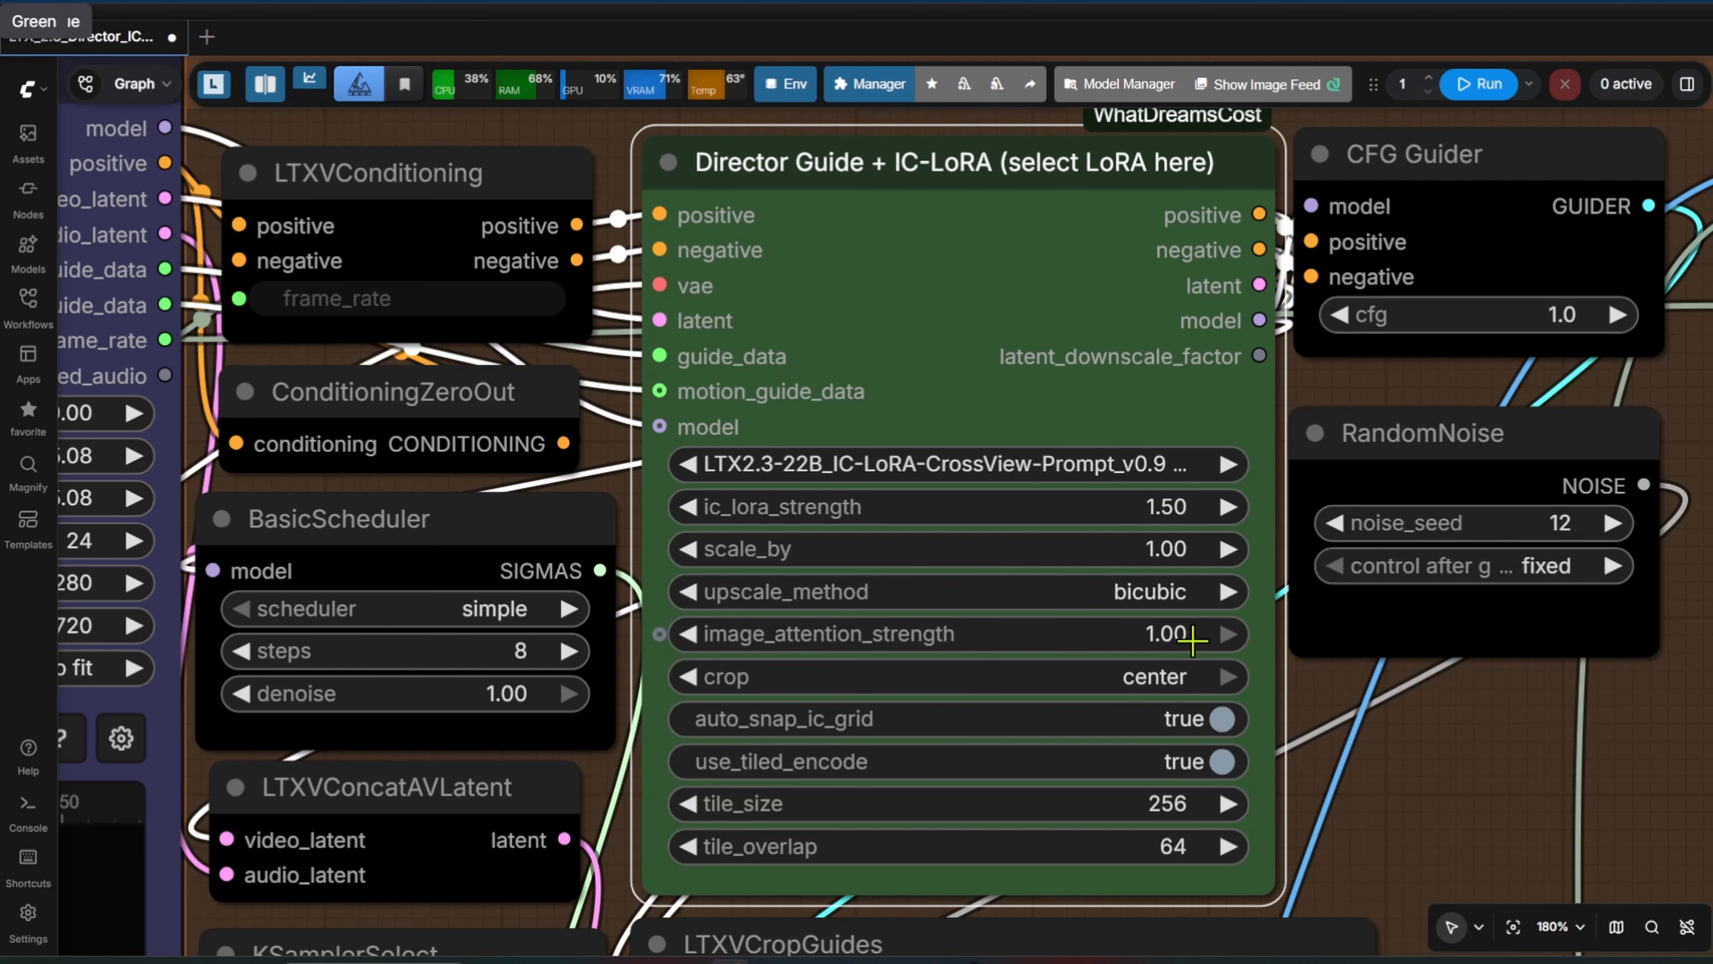
{"action": "left_click", "coordinate": [1169, 636]}
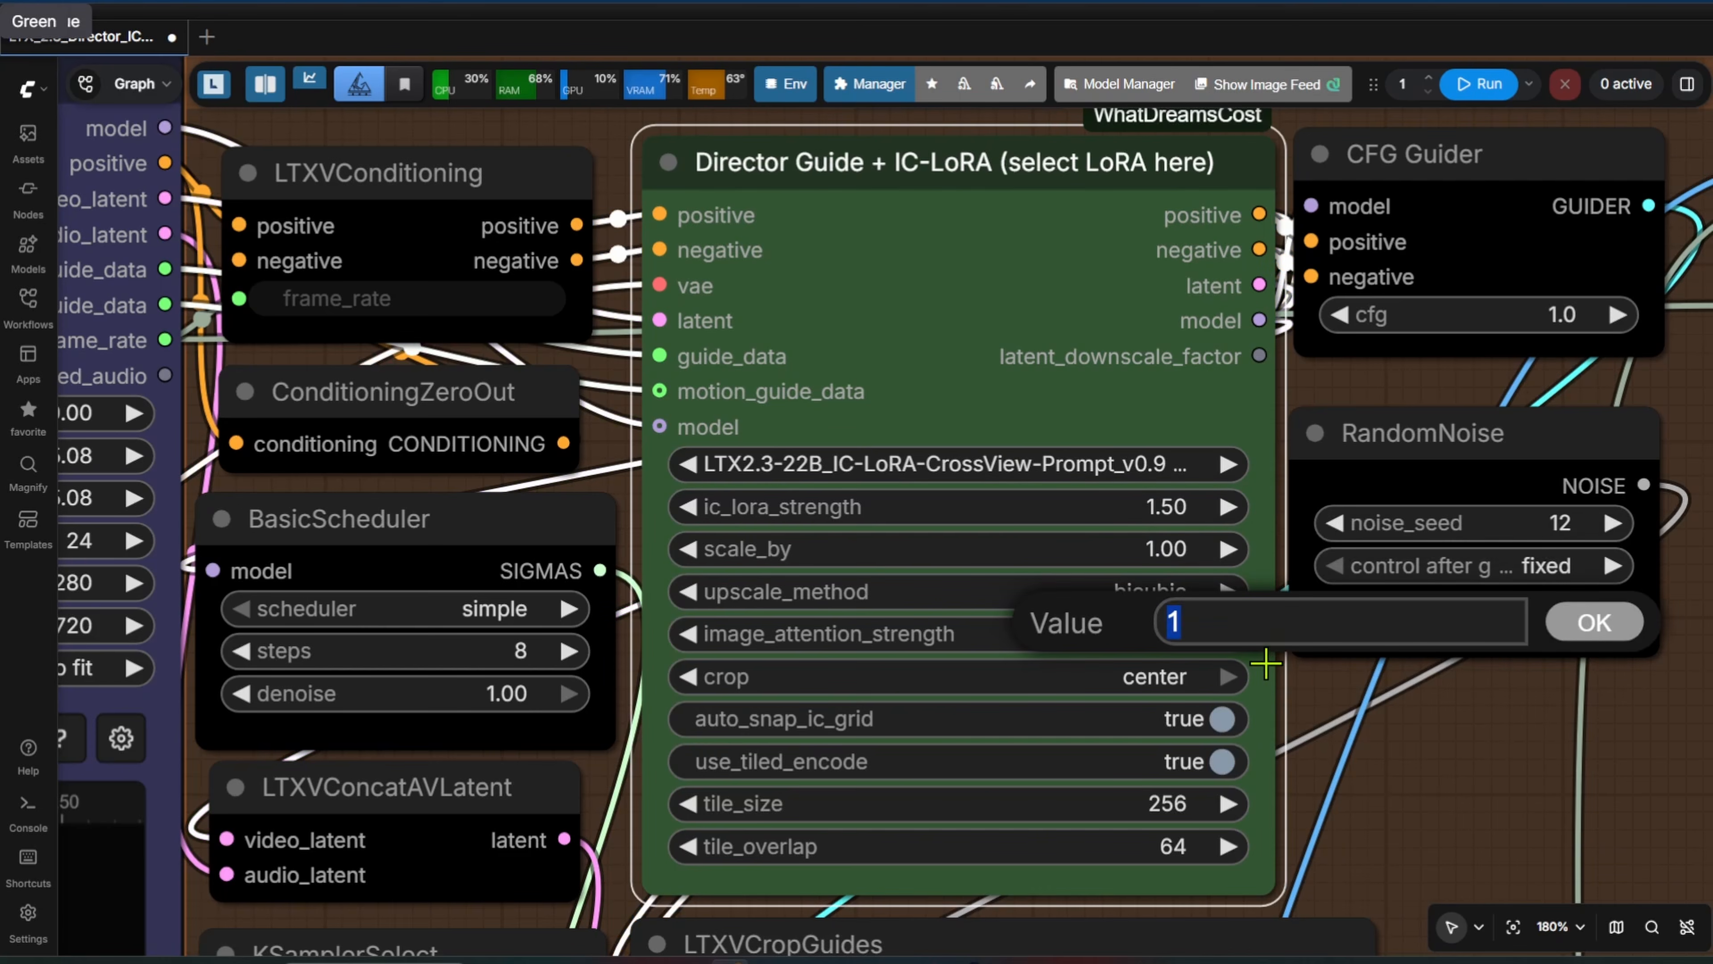
{"action": "left_click", "coordinate": [1197, 804]}
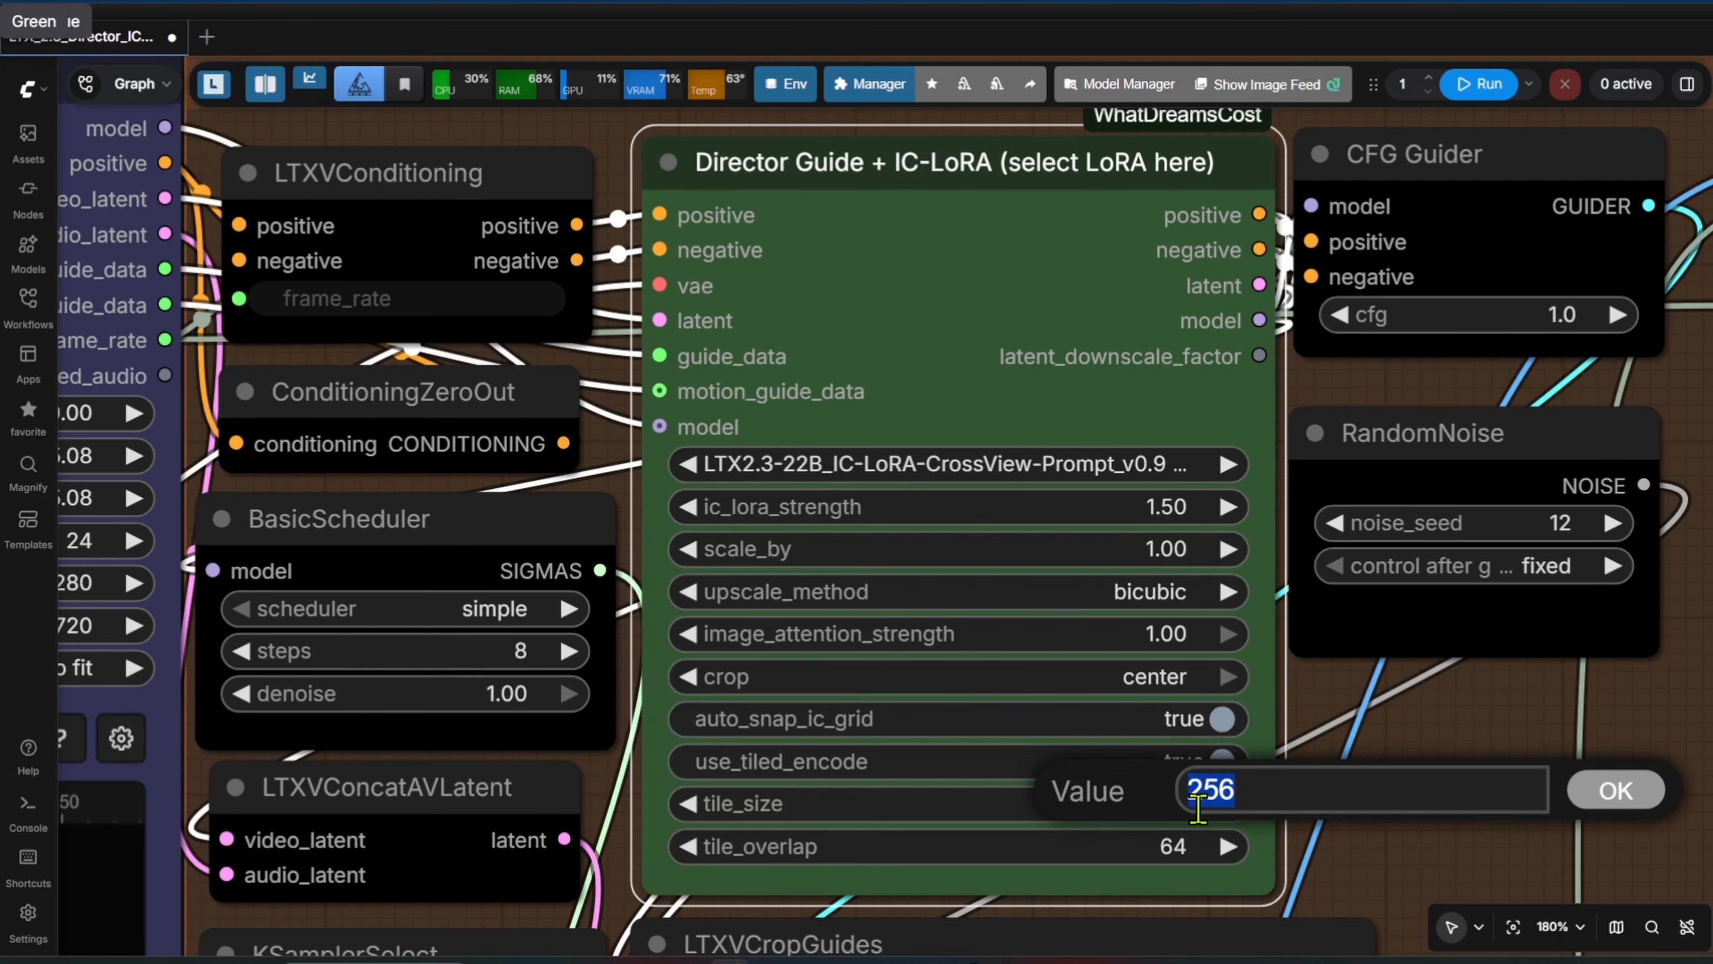
{"action": "left_click", "coordinate": [1305, 820]}
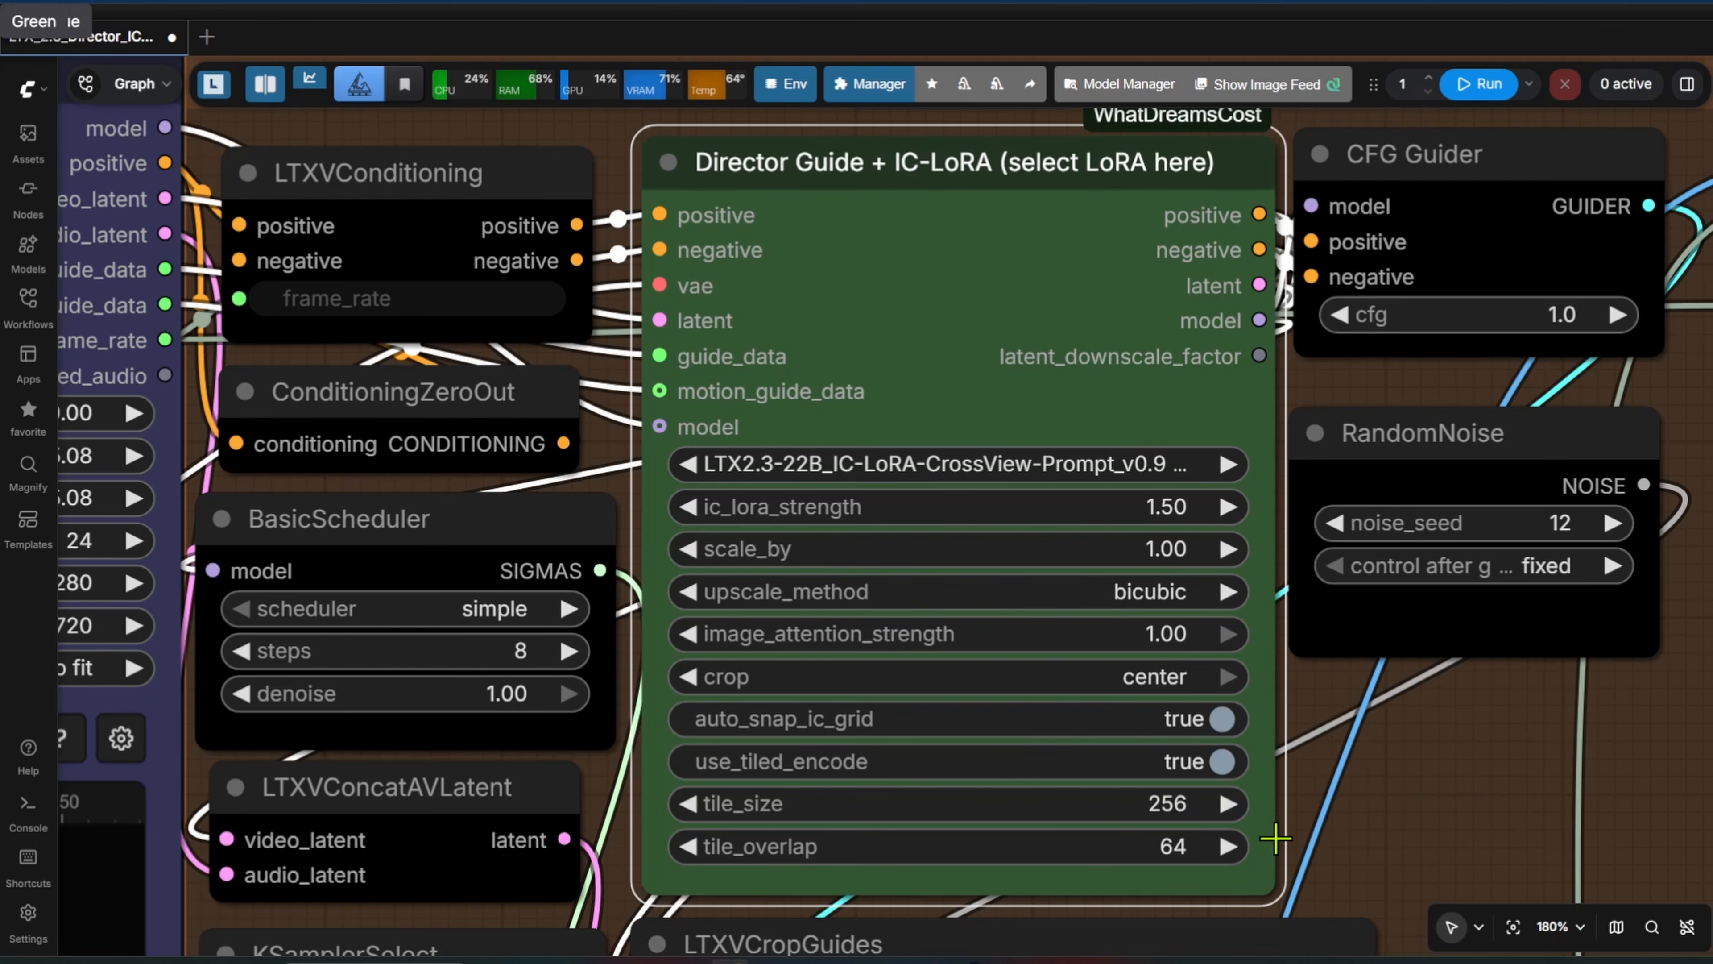
{"action": "left_click", "coordinate": [1177, 845]}
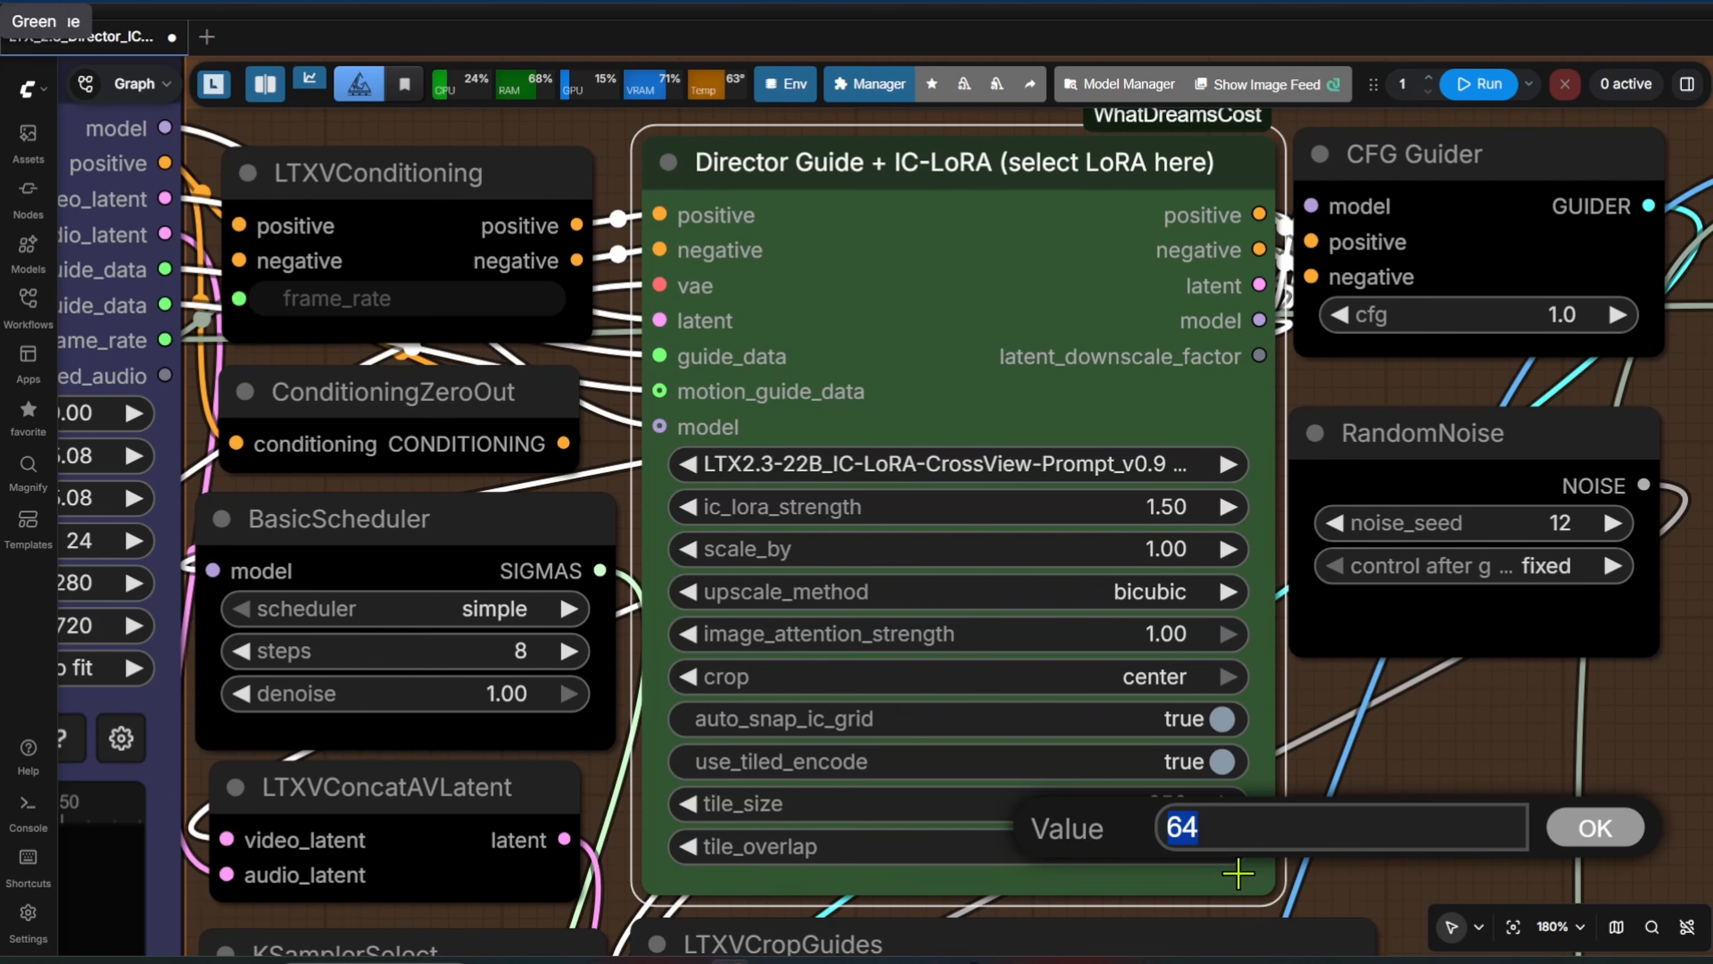
{"action": "left_click", "coordinate": [1237, 874]}
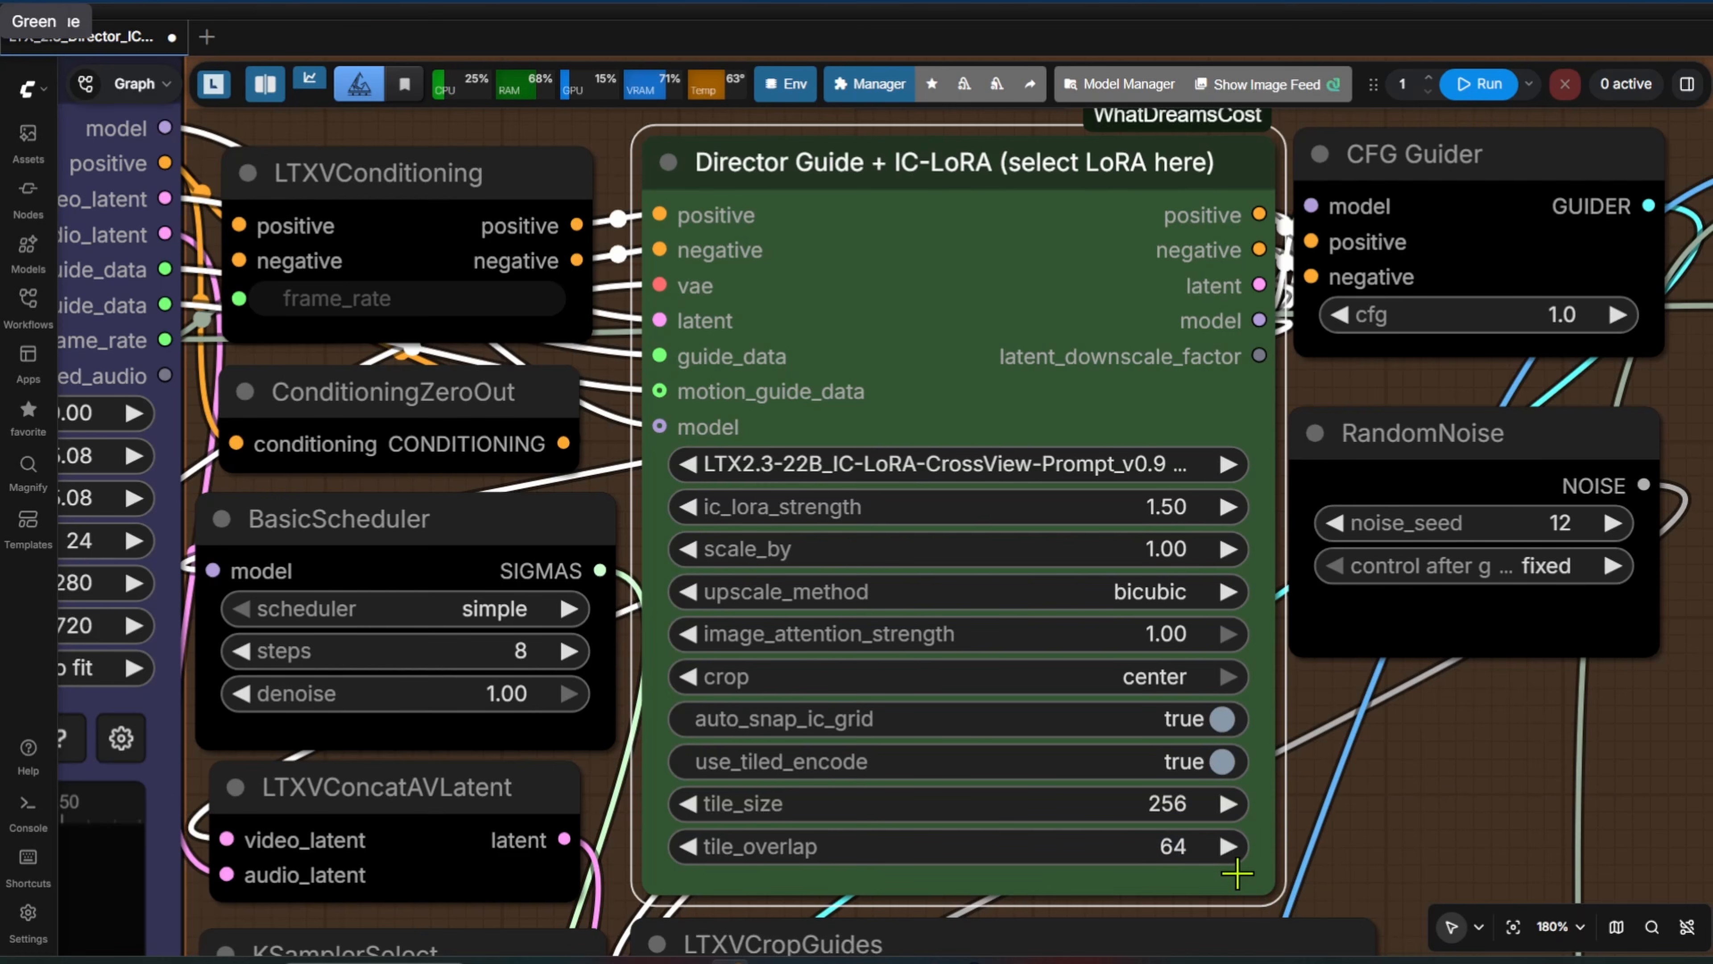
Examine the BasicScheduler, KSamplerSelect and CFG Guider settings in the Stage #1 group
{"action": "scroll", "coordinate": [1238, 874], "scroll_direction": "down", "scroll_amount": 4}
{"action": "scroll", "coordinate": [806, 693], "scroll_direction": "up", "scroll_amount": 10}
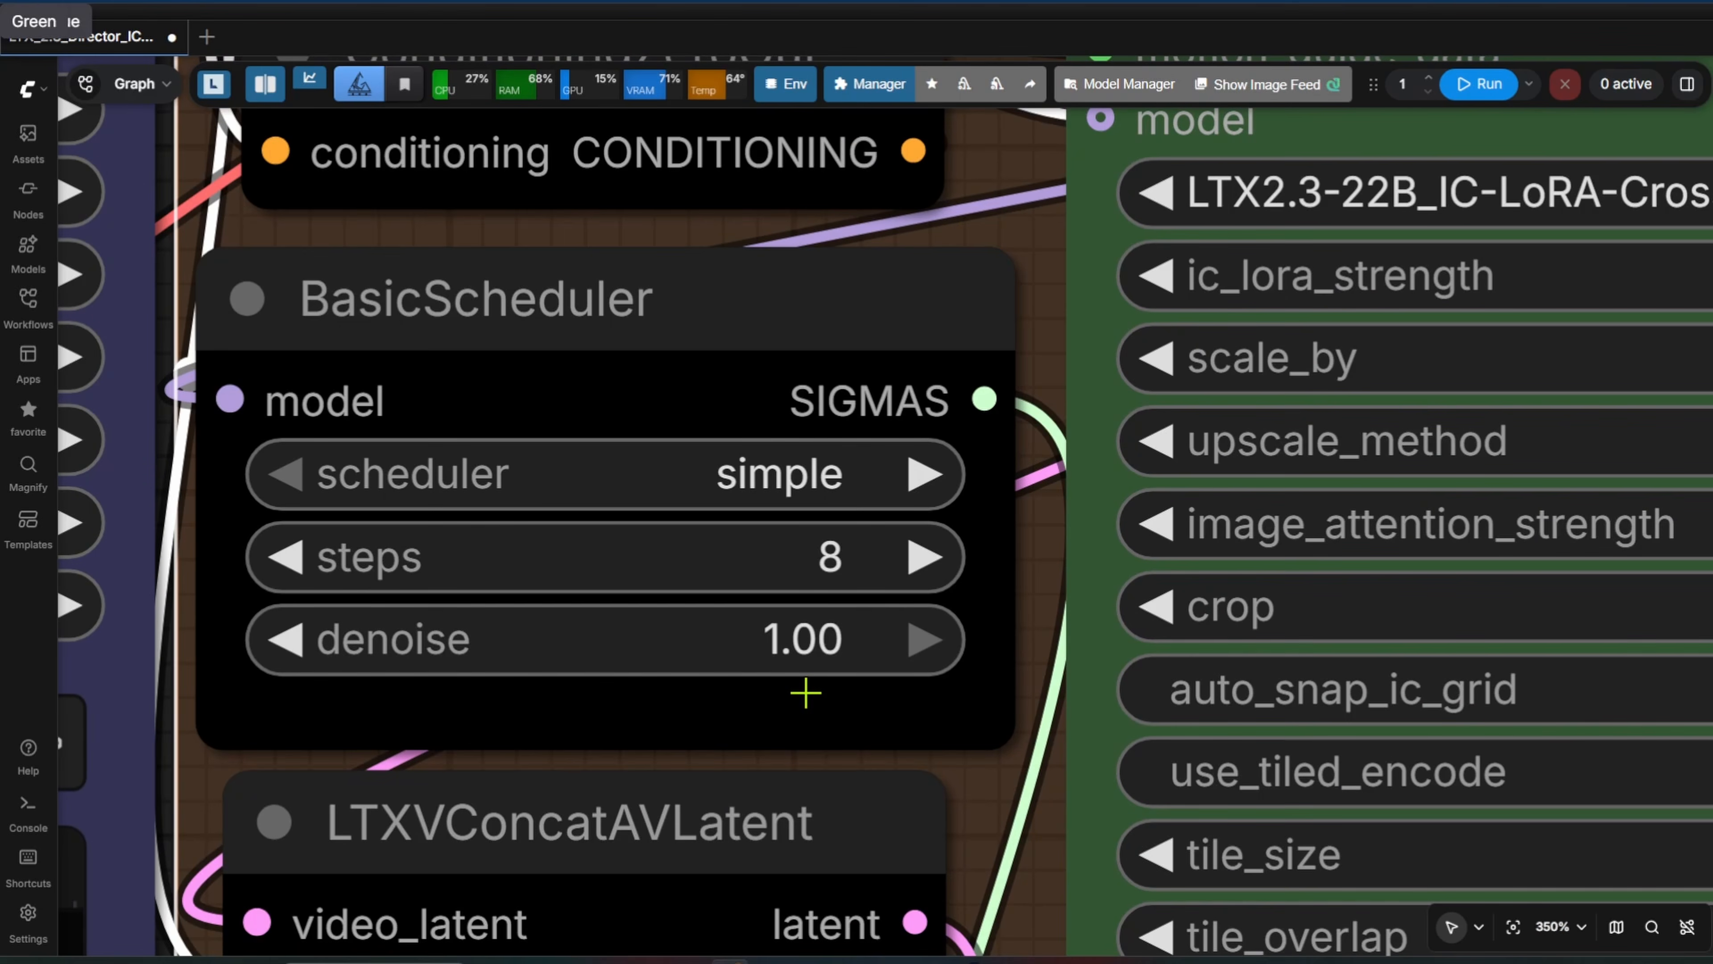
{"action": "scroll", "coordinate": [807, 693], "scroll_direction": "down", "scroll_amount": 10}
{"action": "scroll", "coordinate": [863, 803], "scroll_direction": "up", "scroll_amount": 13}
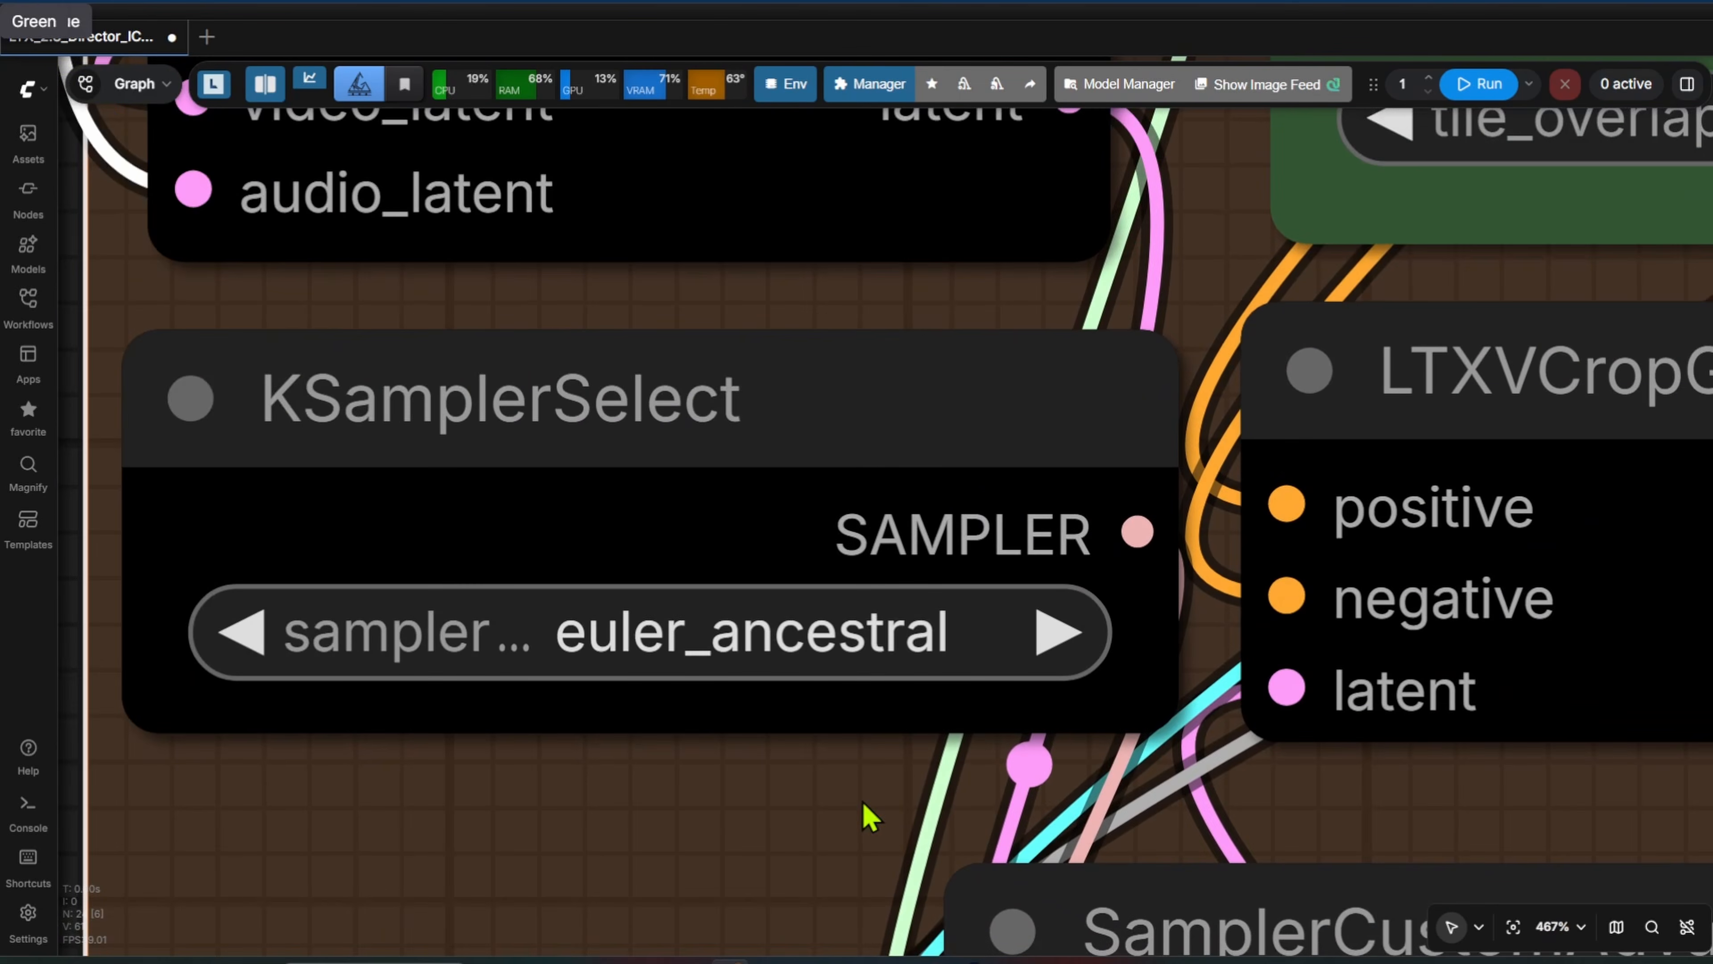
{"action": "scroll", "coordinate": [870, 816], "scroll_direction": "down", "scroll_amount": 10}
{"action": "scroll", "coordinate": [1582, 466], "scroll_direction": "up", "scroll_amount": 10}
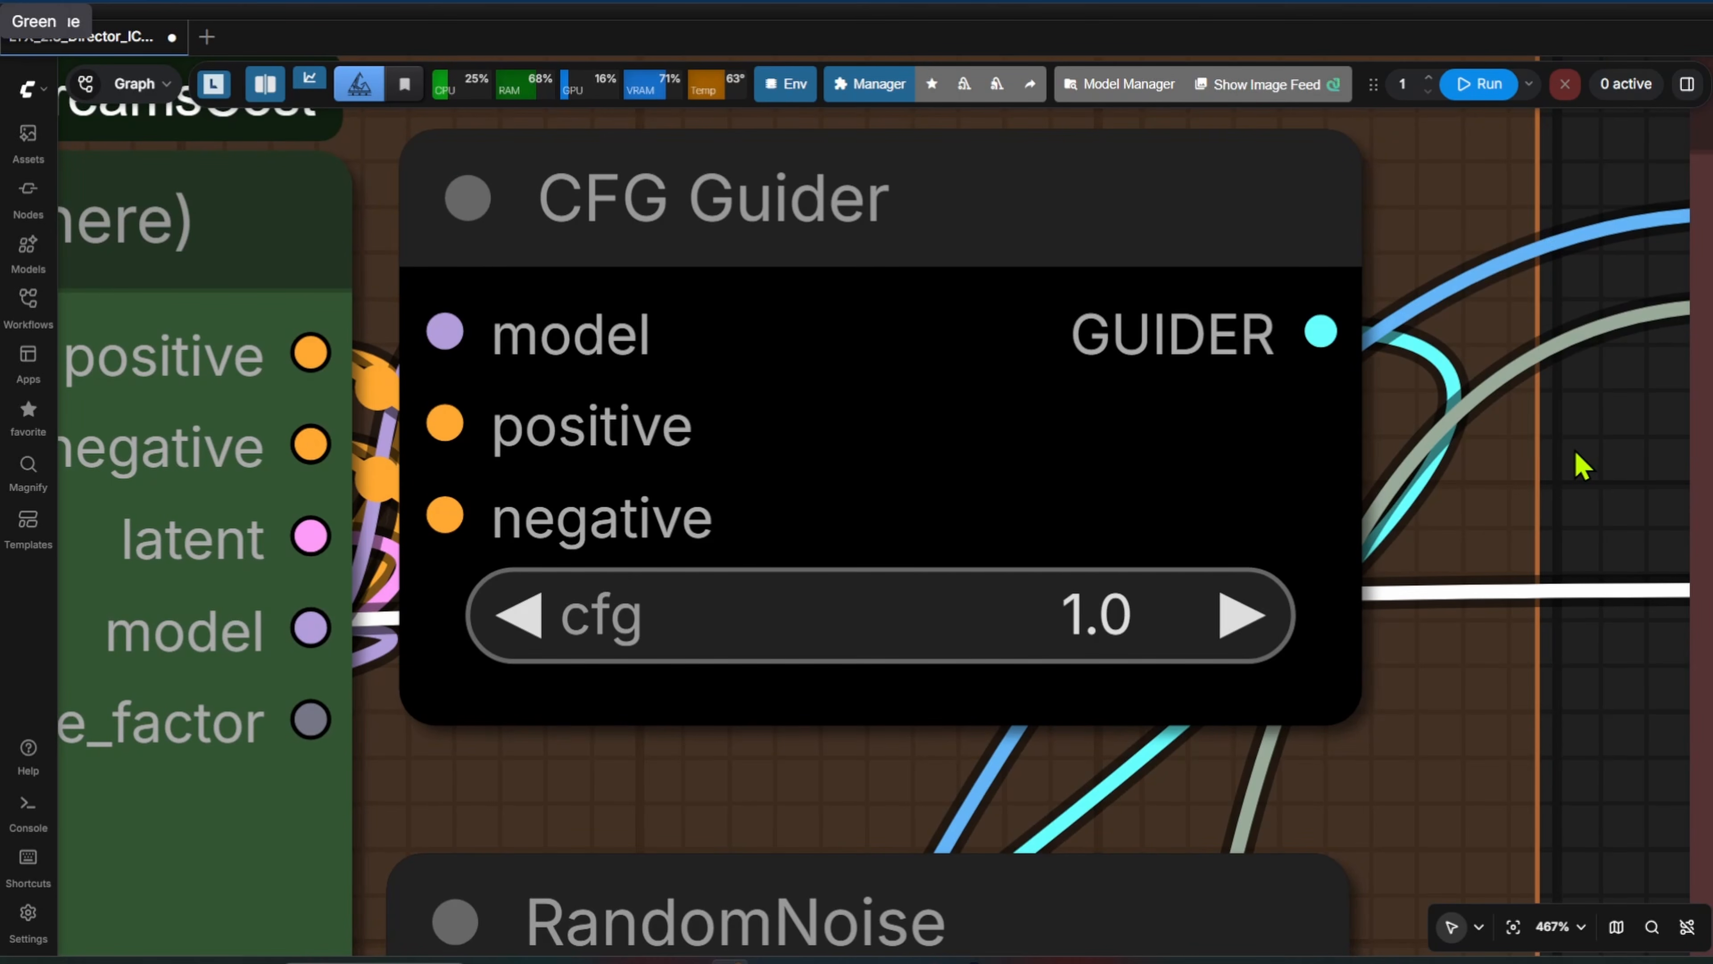
{"action": "scroll", "coordinate": [1582, 466], "scroll_direction": "down", "scroll_amount": 10}
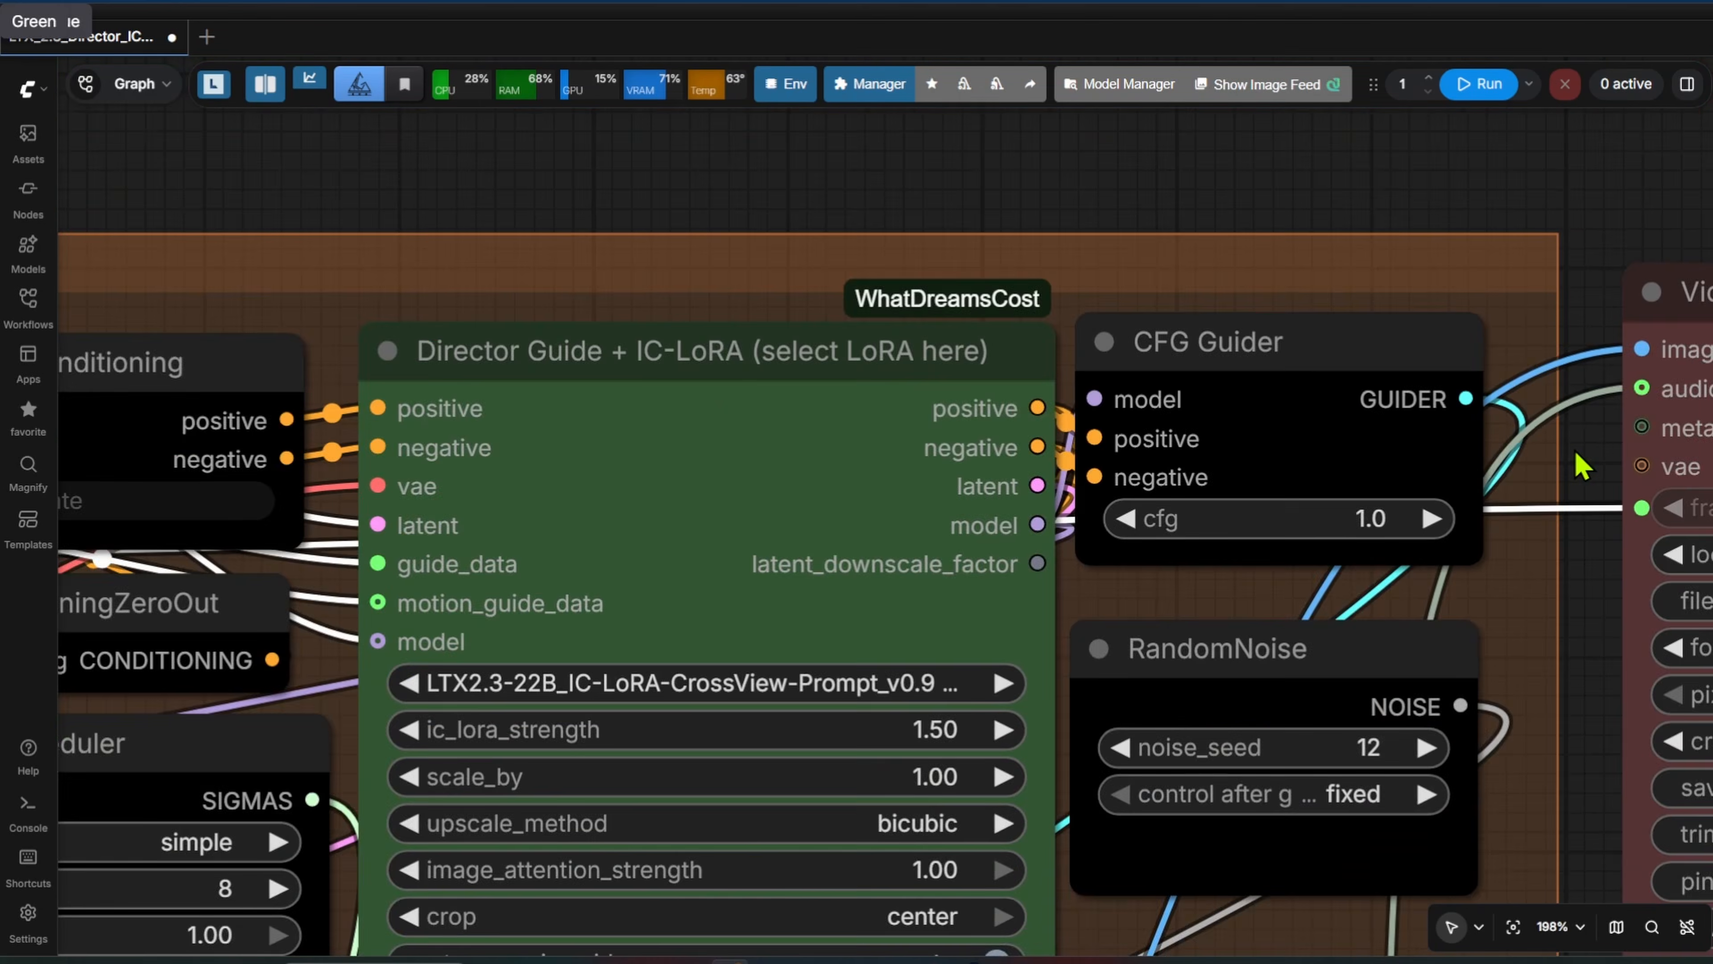
{"action": "scroll", "coordinate": [1581, 465], "scroll_direction": "down", "scroll_amount": 2}
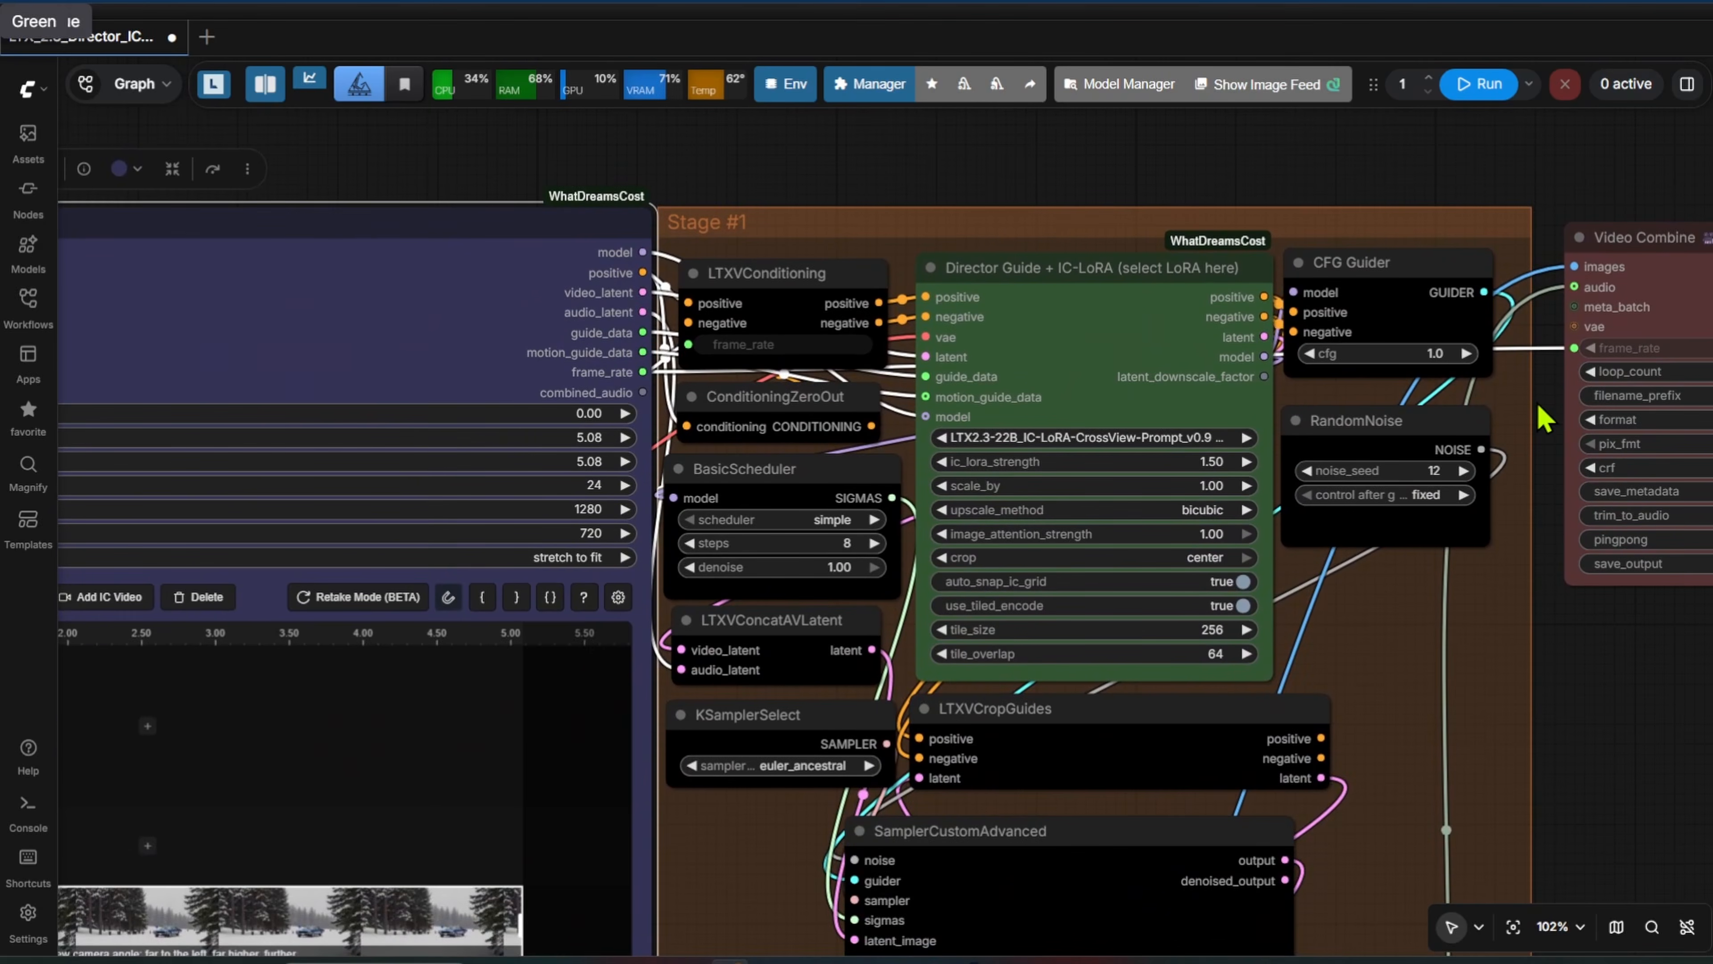